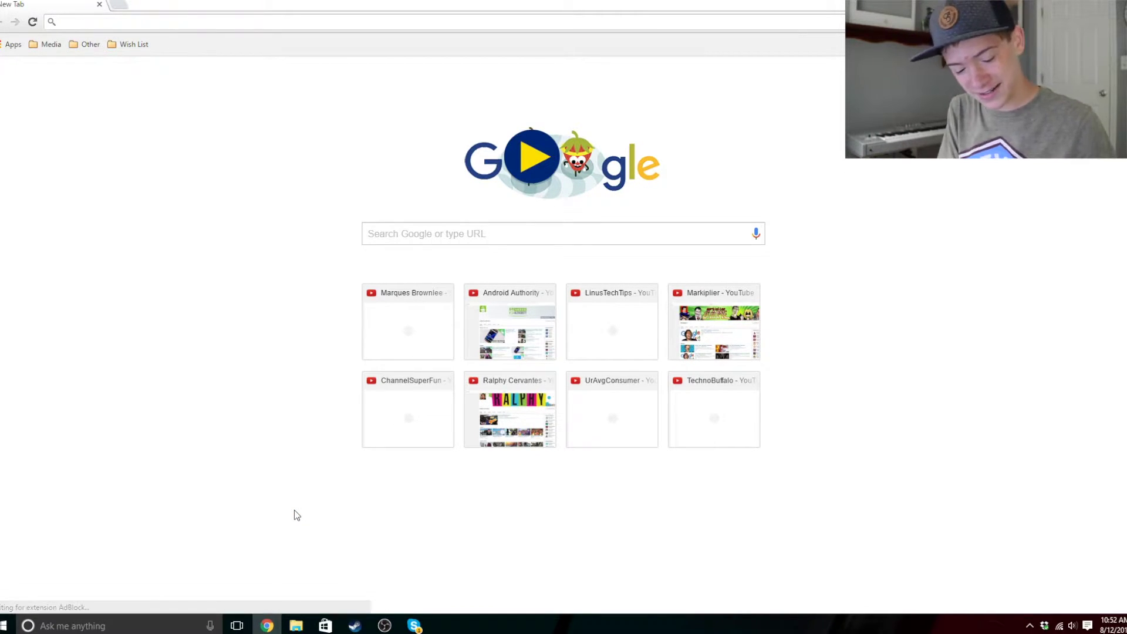
Step: Search the web for 'obs' and open the official obsproject.com site
{"action": "type", "text": "obs"}
{"action": "key", "text": "Return"}
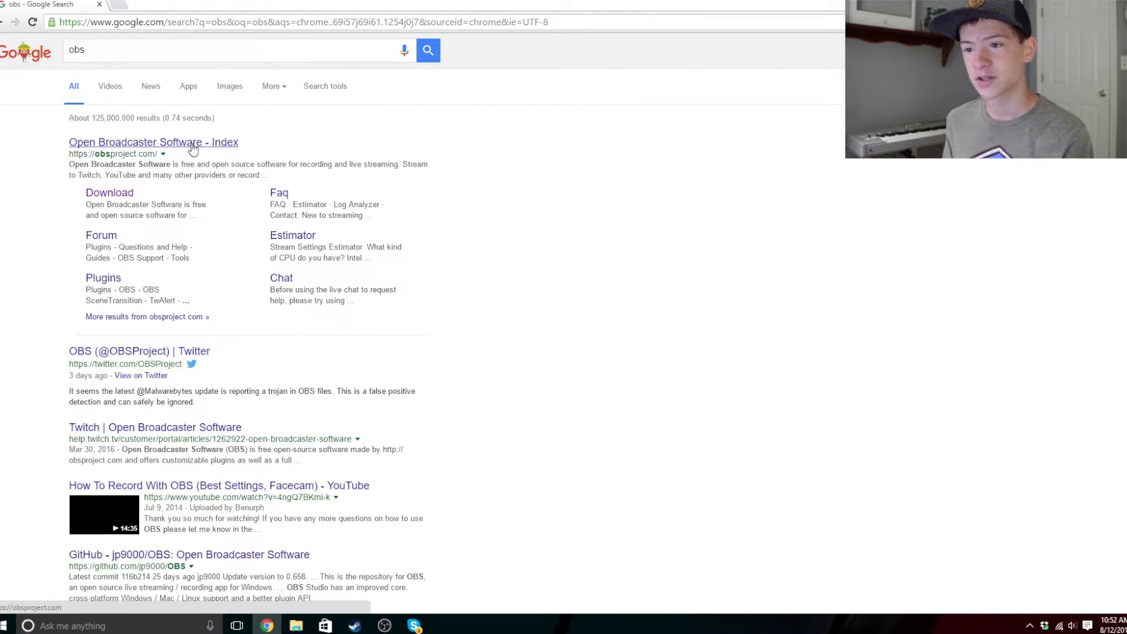
{"action": "left_click", "coordinate": [192, 147]}
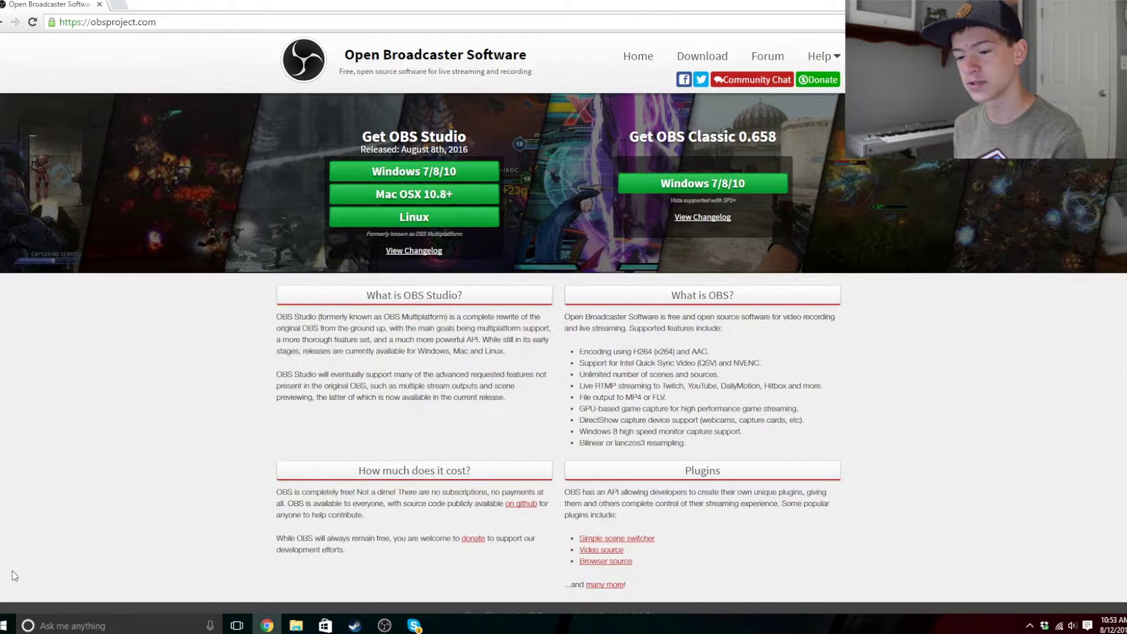
Step: Start downloading the OBS Studio 0.15.4 installer for Windows 7/8/10
{"action": "key", "text": "super"}
{"action": "key", "text": "super"}
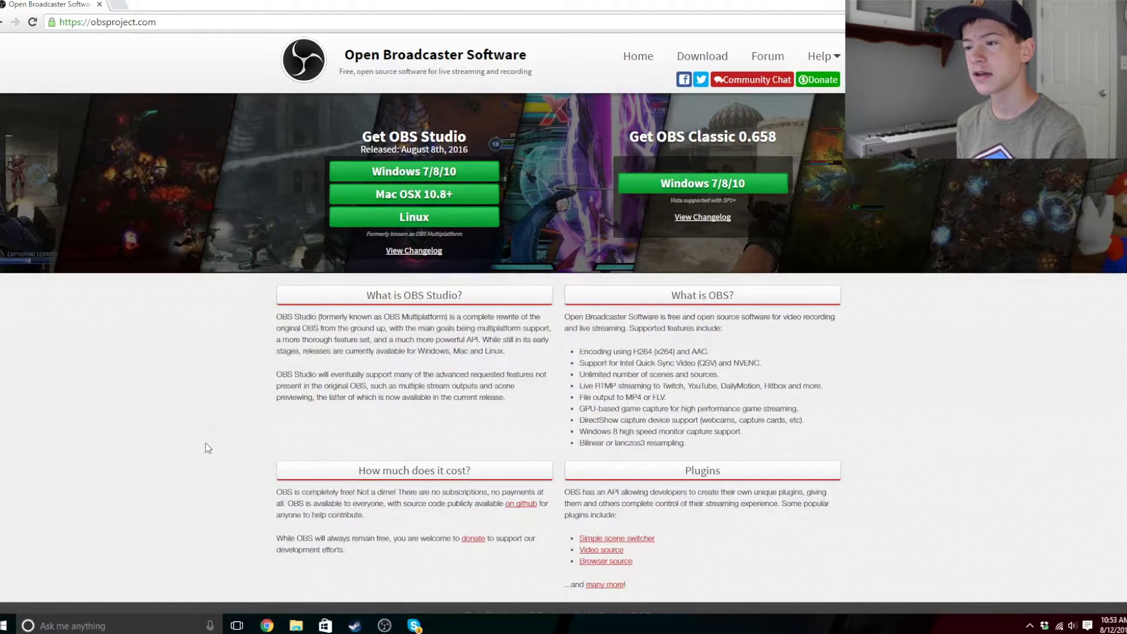
{"action": "left_click", "coordinate": [429, 168]}
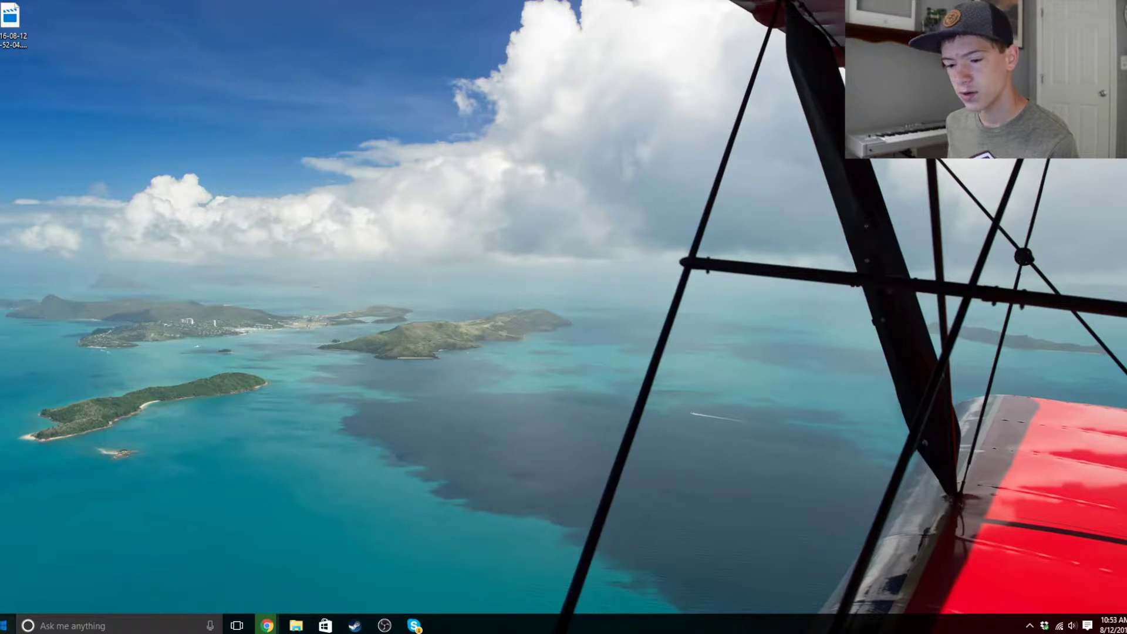
{"action": "key", "text": "super"}
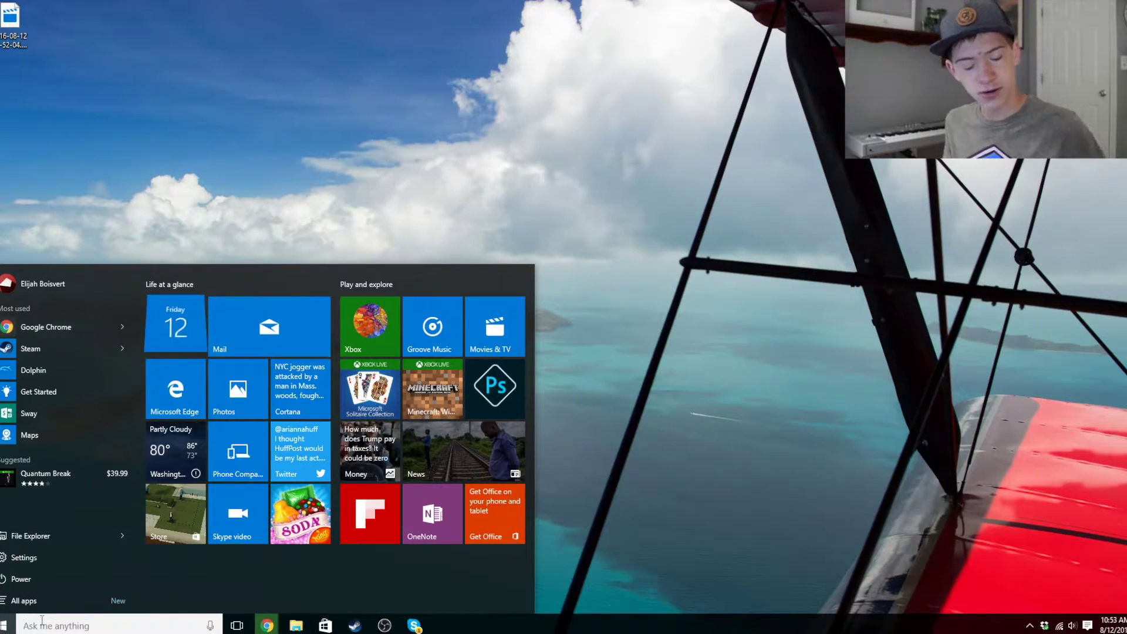
Step: Launch OBS Studio (32bit) by searching 'obs' in the Start menu
{"action": "type", "text": "obs"}
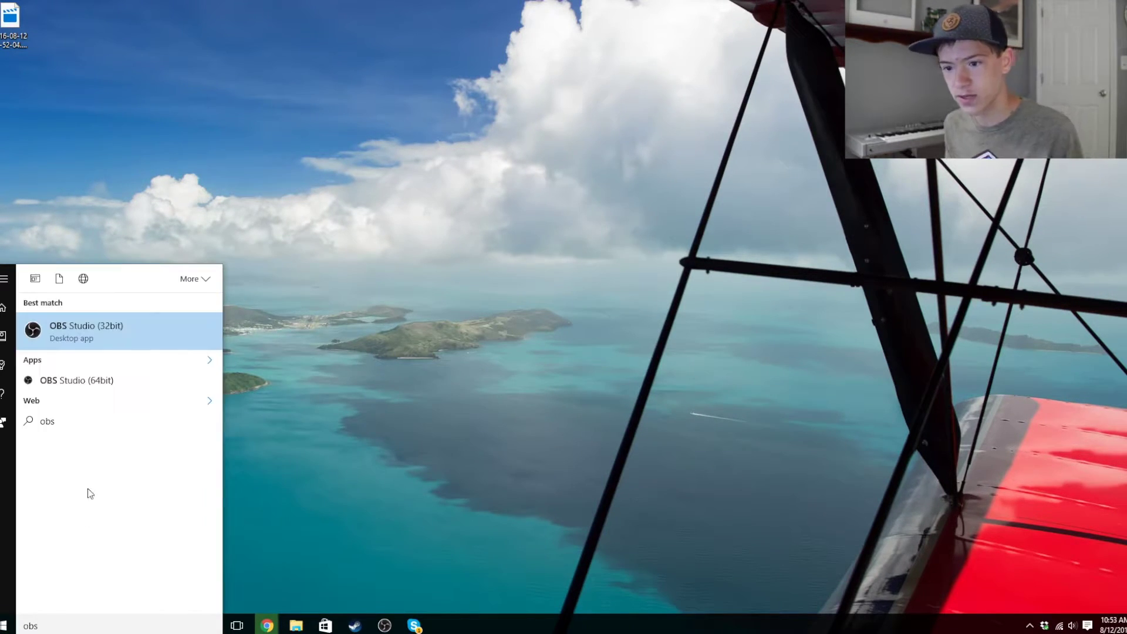
{"action": "left_click", "coordinate": [108, 330]}
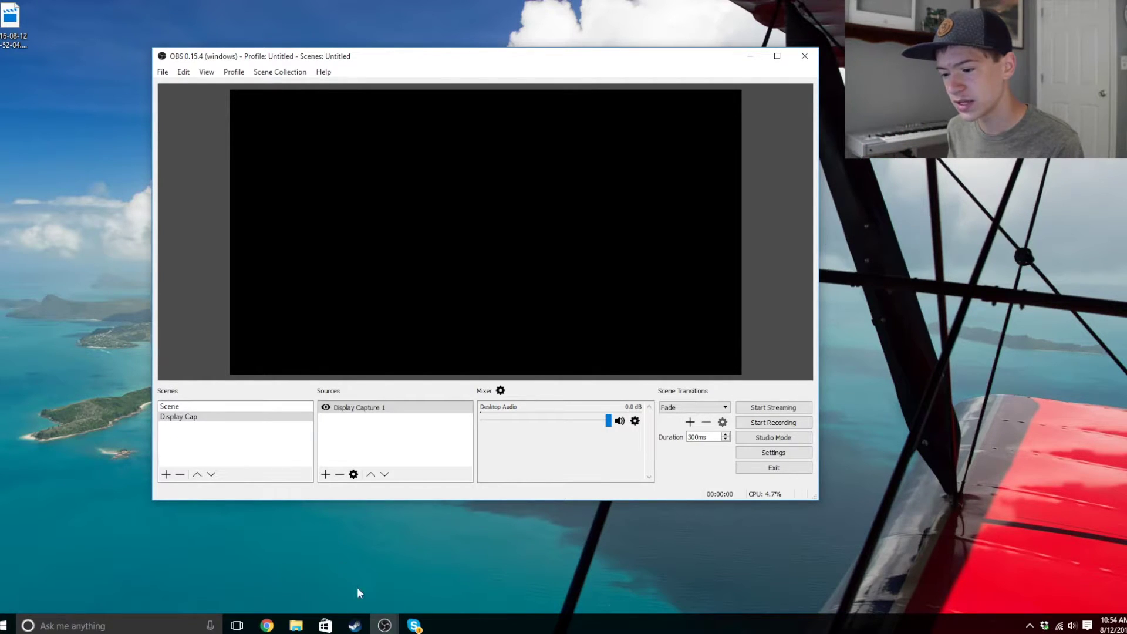
Step: Move the OBS window right and remove the existing Scene
{"action": "mouse_move", "coordinate": [393, 625]}
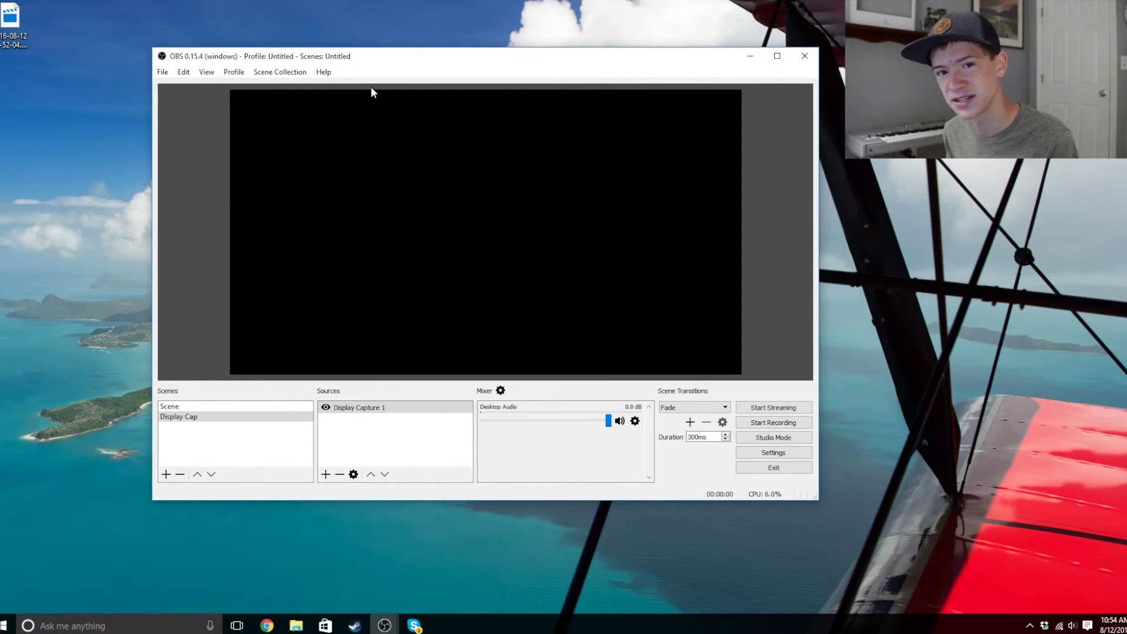
{"action": "left_click_drag", "start_coordinate": [364, 63], "coordinate": [432, 63]}
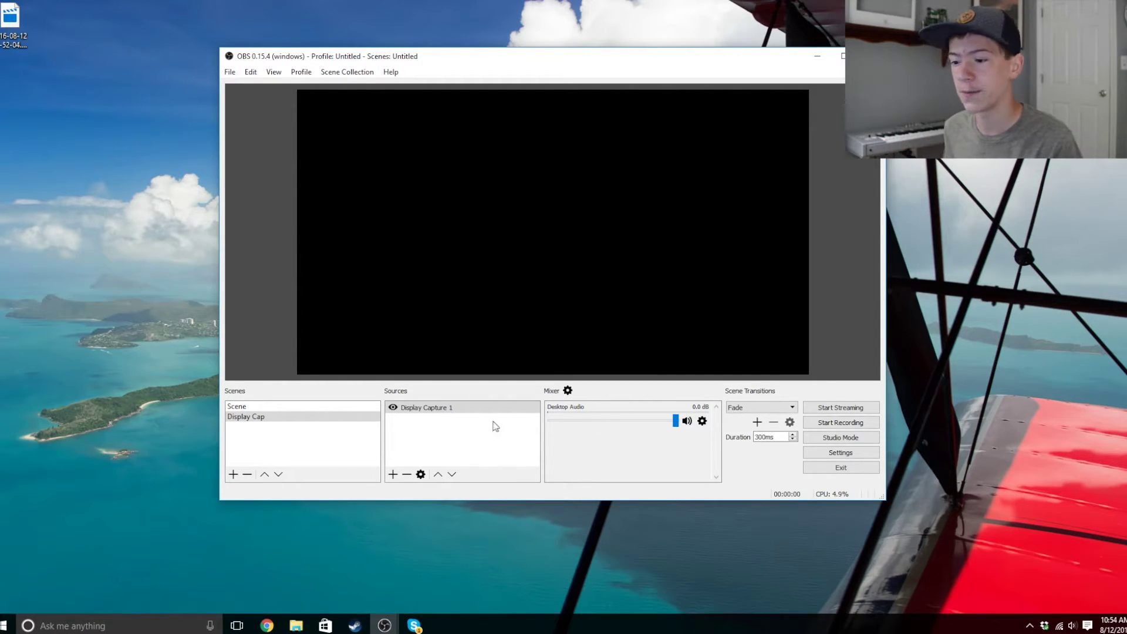
{"action": "right_click", "coordinate": [362, 410]}
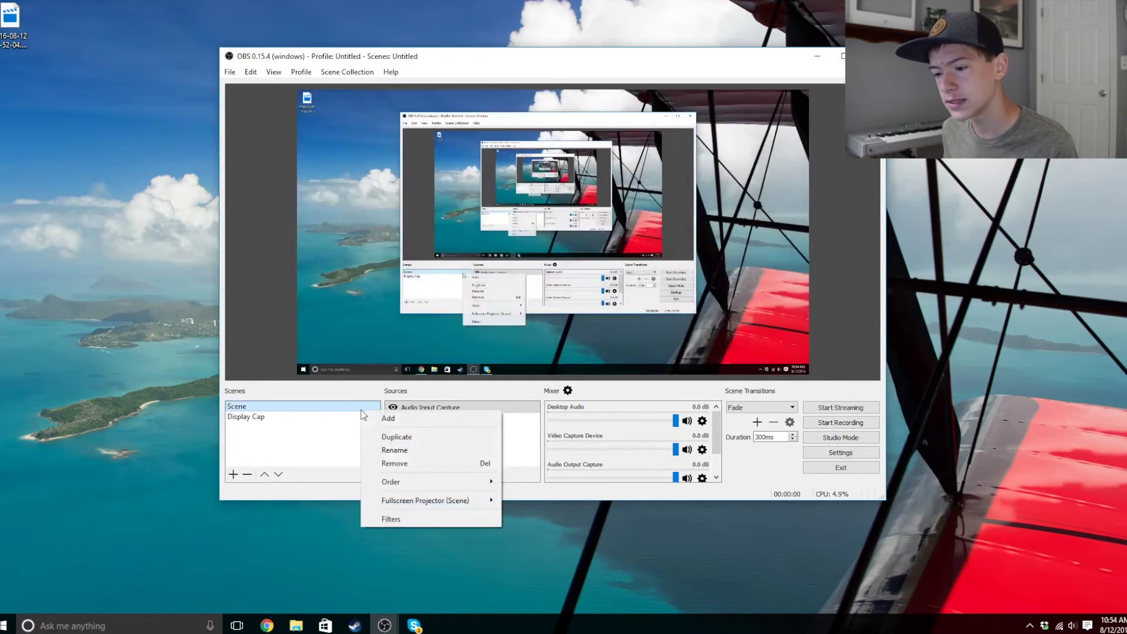
{"action": "left_click", "coordinate": [395, 464]}
{"action": "left_click", "coordinate": [570, 298]}
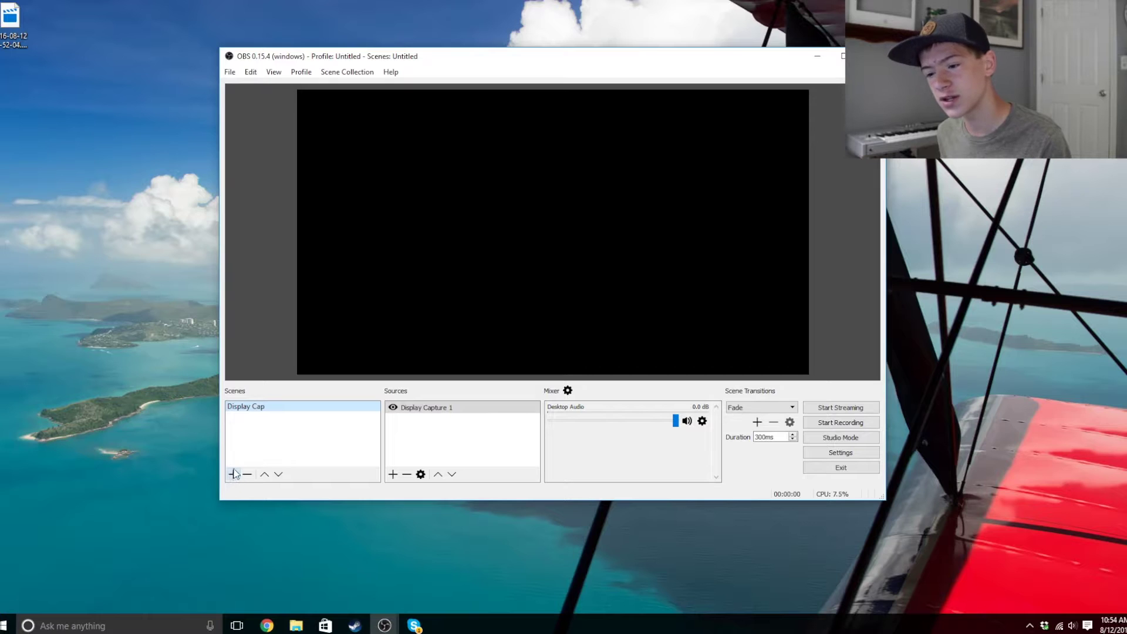
Step: Create a new empty scene with the default name Scene 1
{"action": "left_click", "coordinate": [260, 411]}
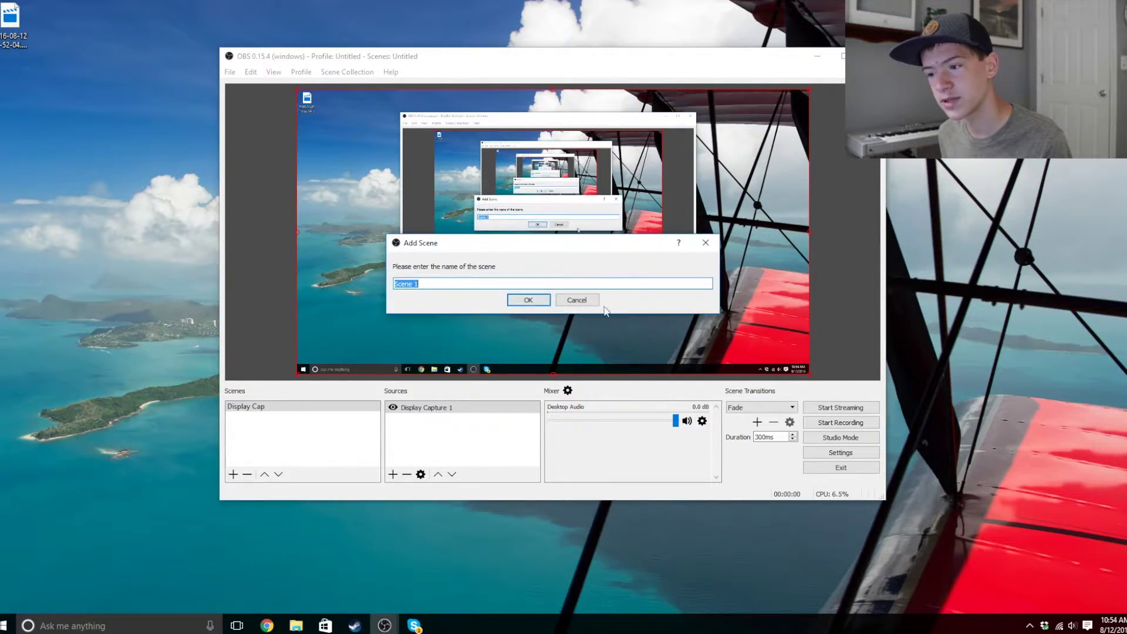
{"action": "left_click", "coordinate": [528, 303]}
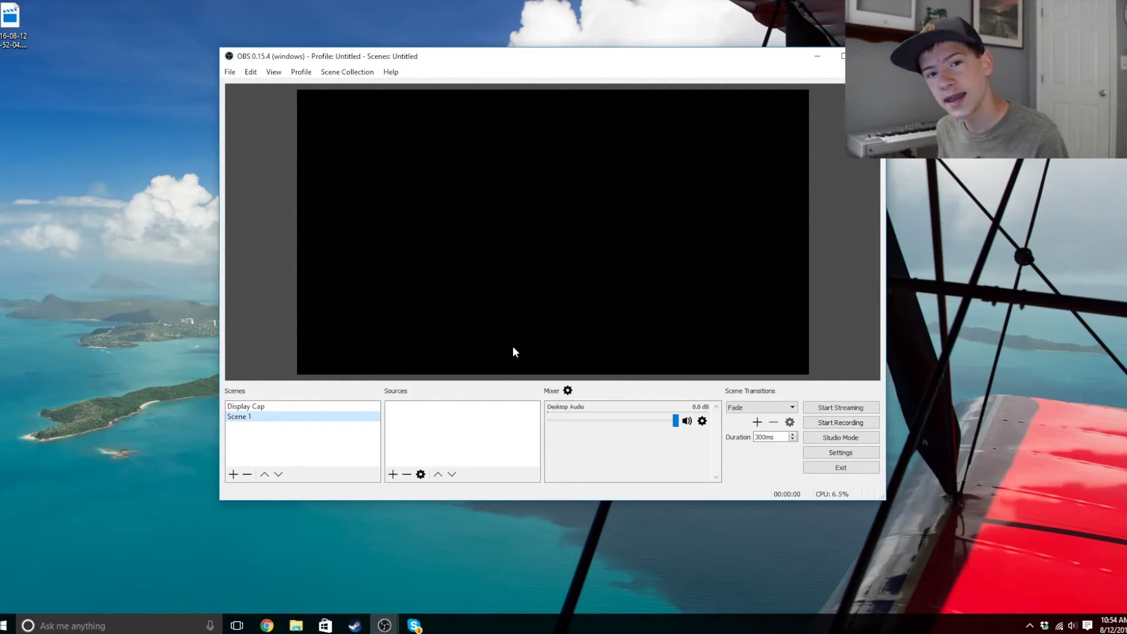
{"action": "left_click", "coordinate": [392, 475]}
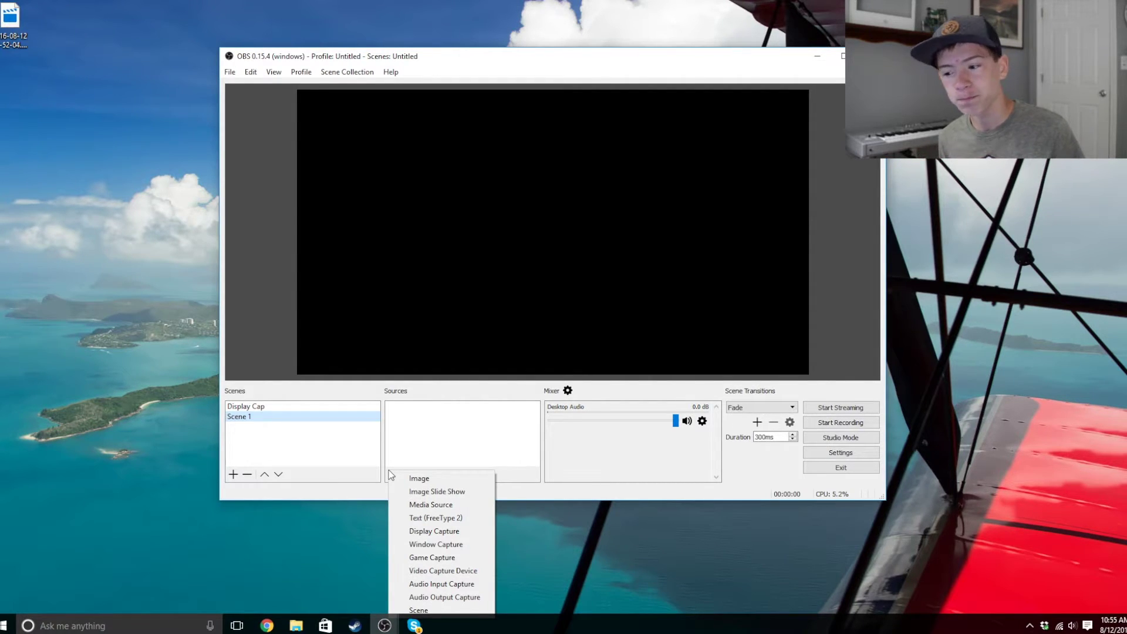
Step: Add a Display Capture source of Display 0 (1920x1080) to Scene 1 under its default name
{"action": "left_click", "coordinate": [416, 531]}
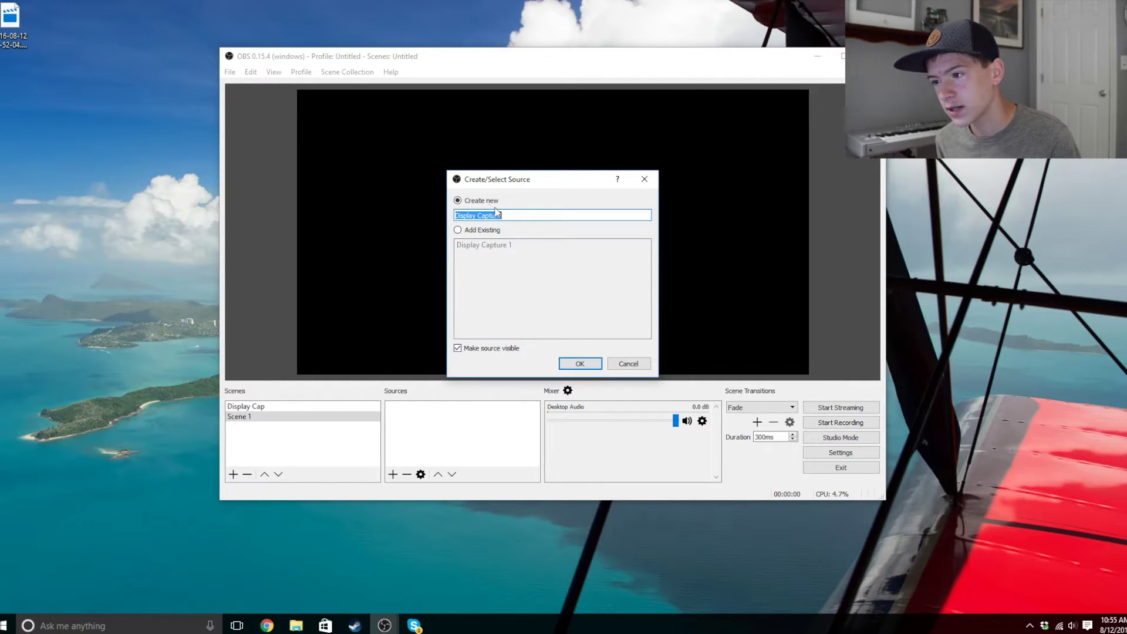
{"action": "left_click_drag", "start_coordinate": [483, 184], "coordinate": [203, 194]}
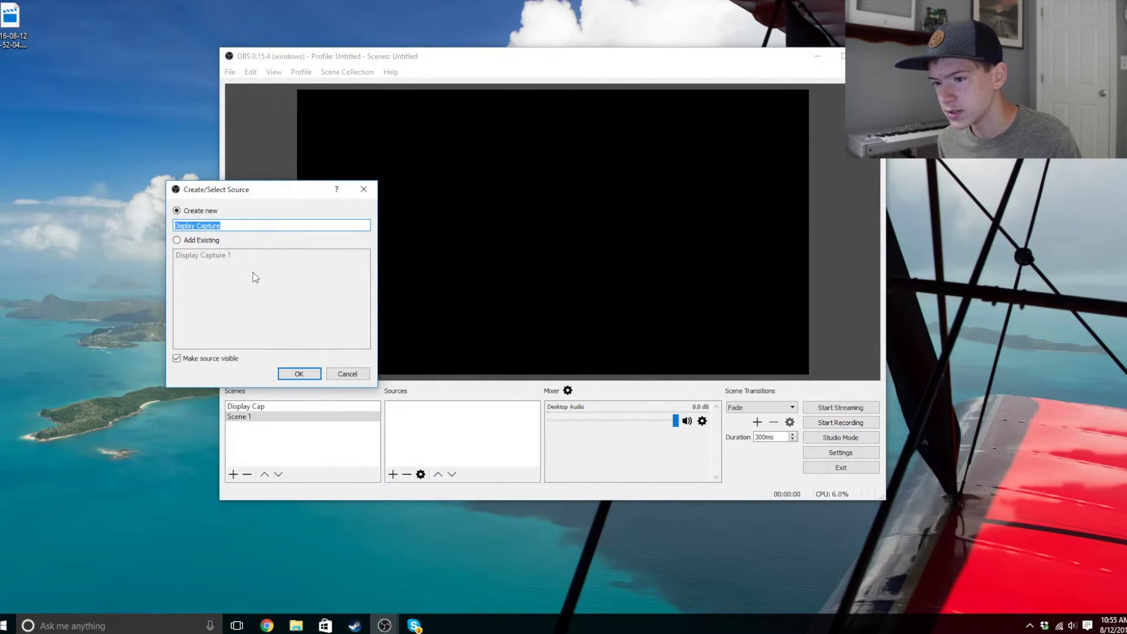
{"action": "left_click", "coordinate": [300, 375]}
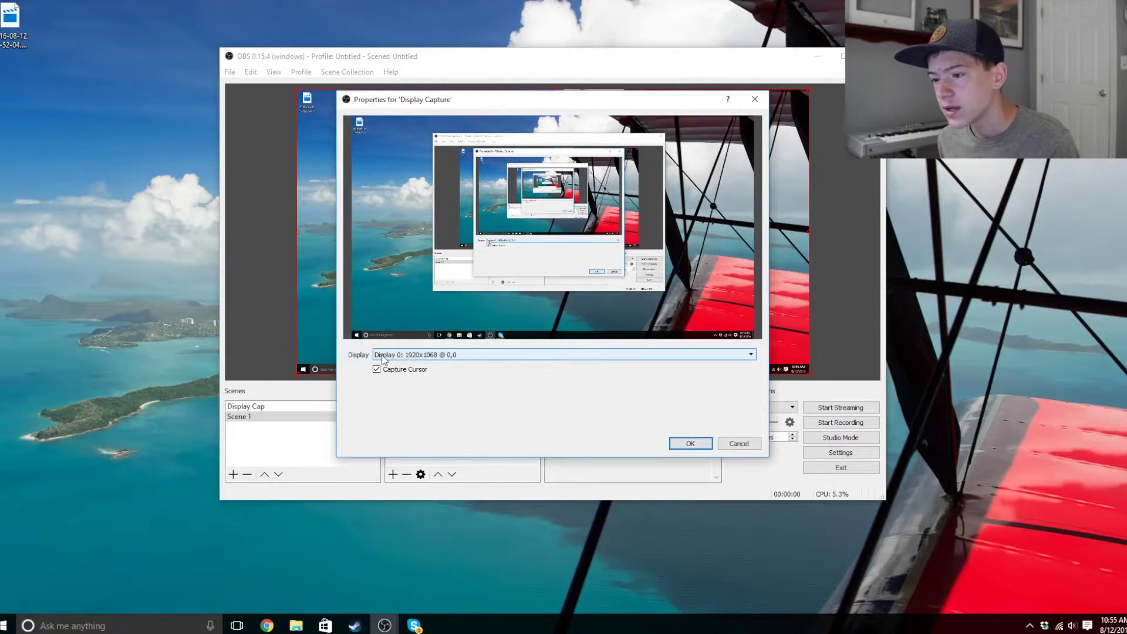
{"action": "left_click_drag", "start_coordinate": [431, 104], "coordinate": [480, 139]}
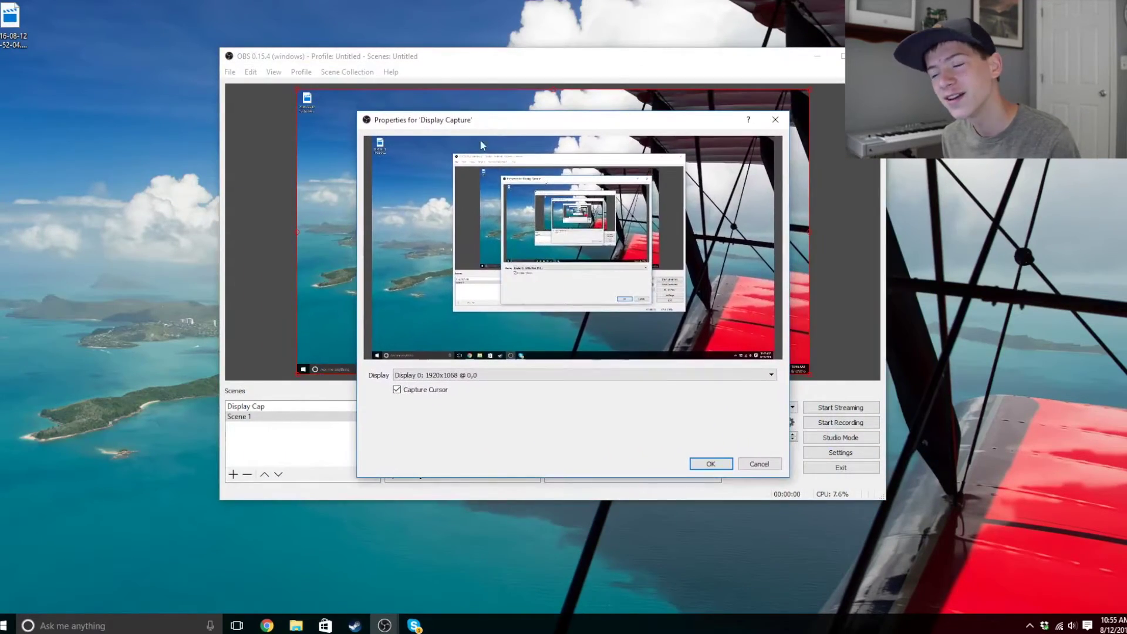
{"action": "left_click", "coordinate": [418, 392]}
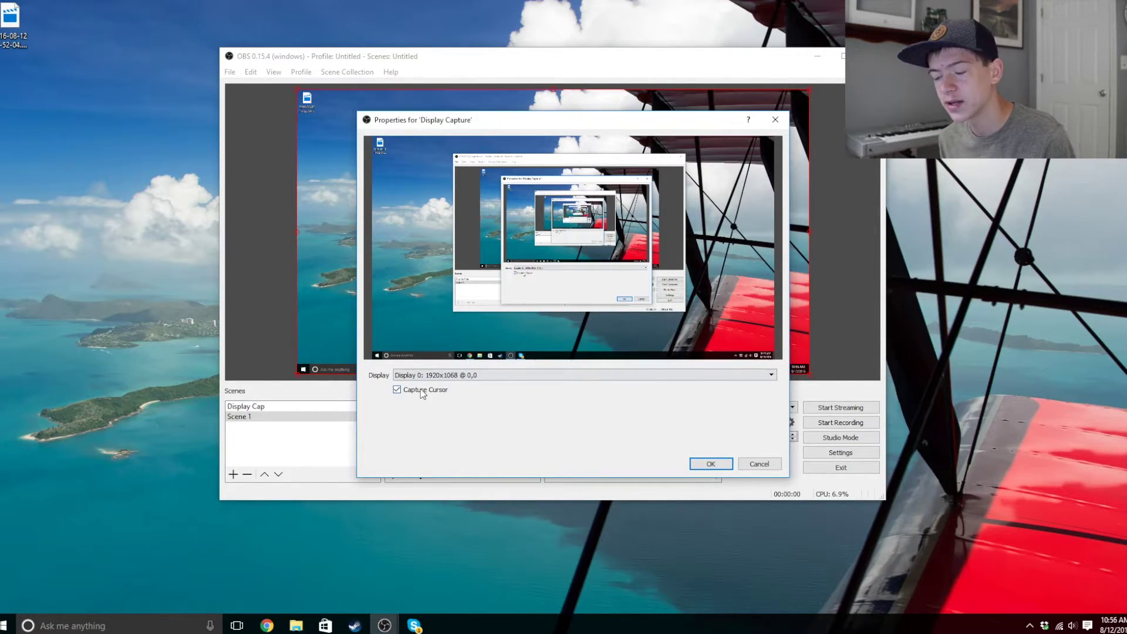
{"action": "left_click", "coordinate": [710, 464]}
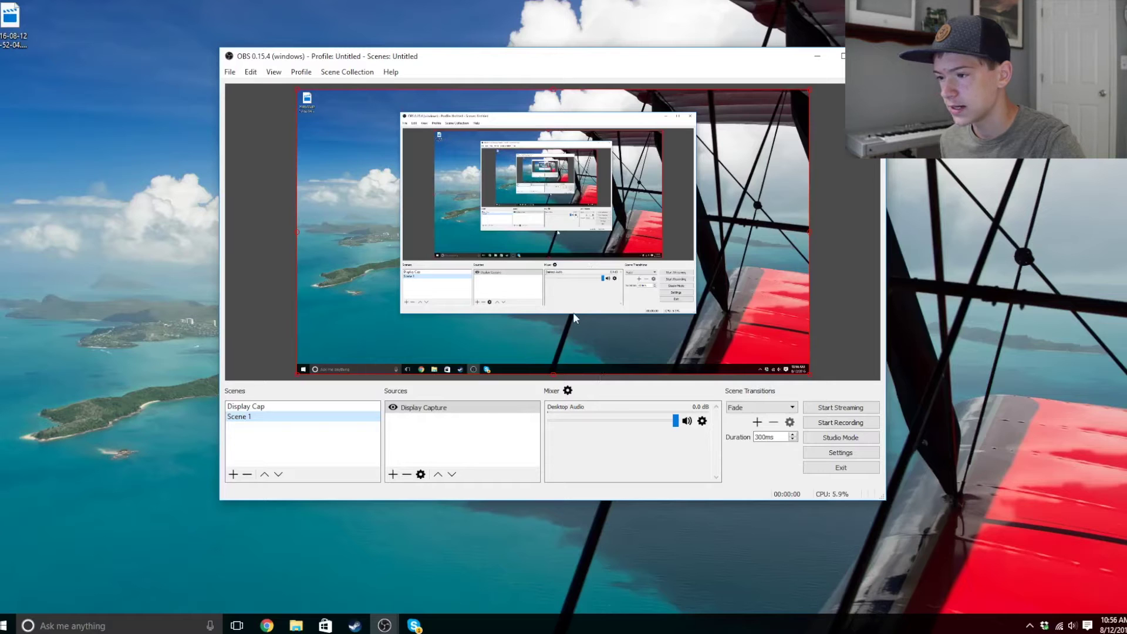
Step: Add an Audio Input Capture source using the Microphone (High Definition Audio Device)
{"action": "left_click_drag", "start_coordinate": [436, 55], "coordinate": [292, 34]}
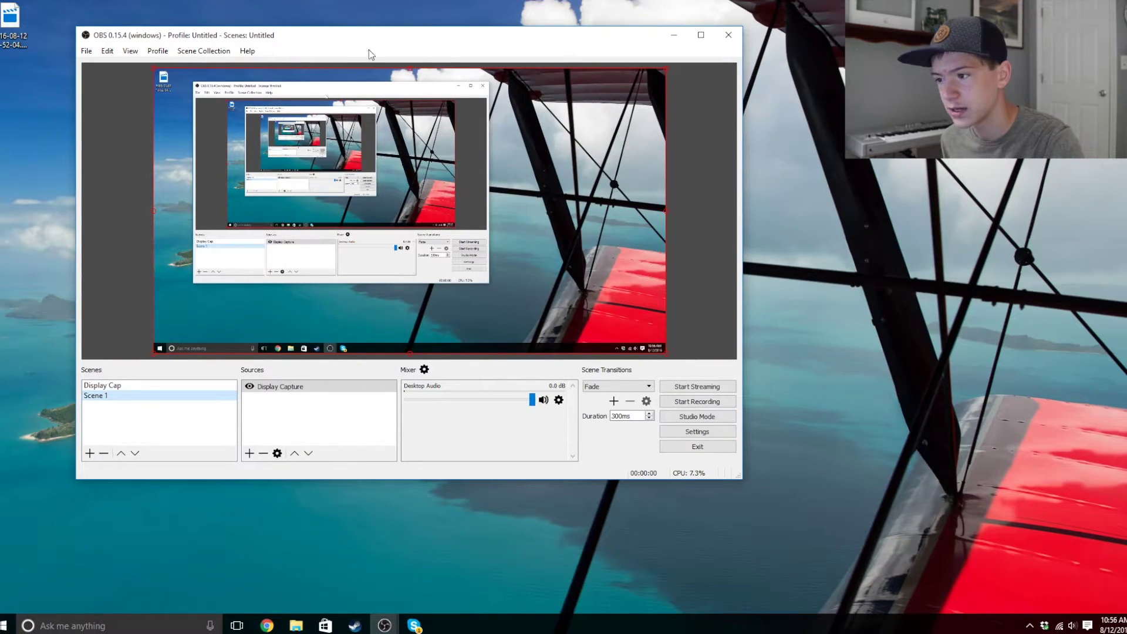
{"action": "left_click_drag", "start_coordinate": [369, 49], "coordinate": [601, 83]}
{"action": "left_click", "coordinate": [482, 491]}
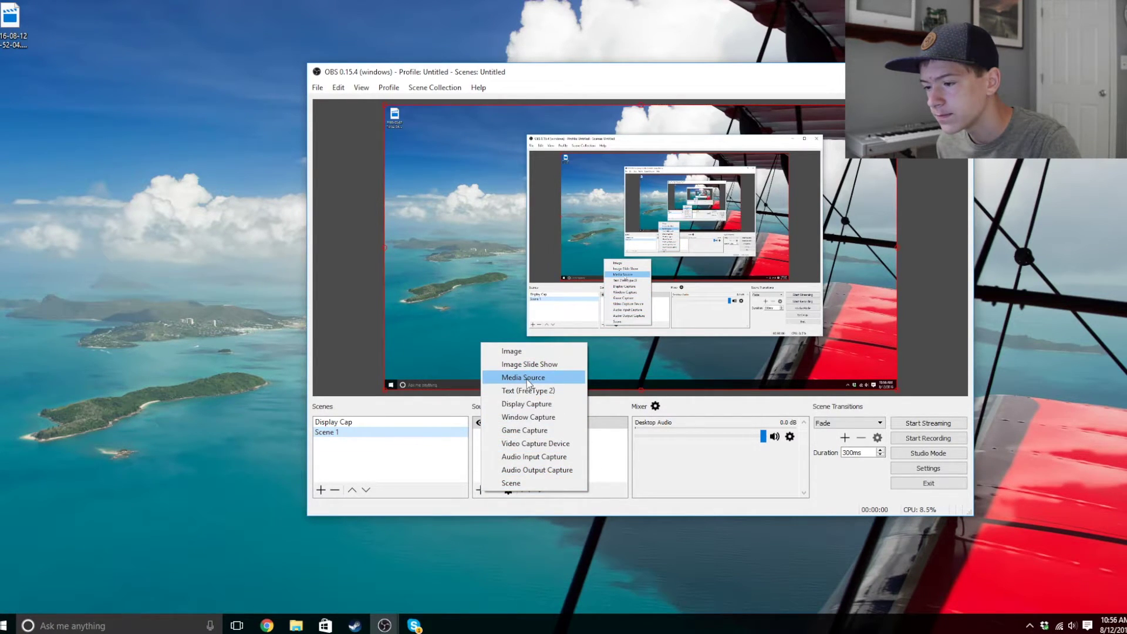
{"action": "left_click", "coordinate": [535, 457]}
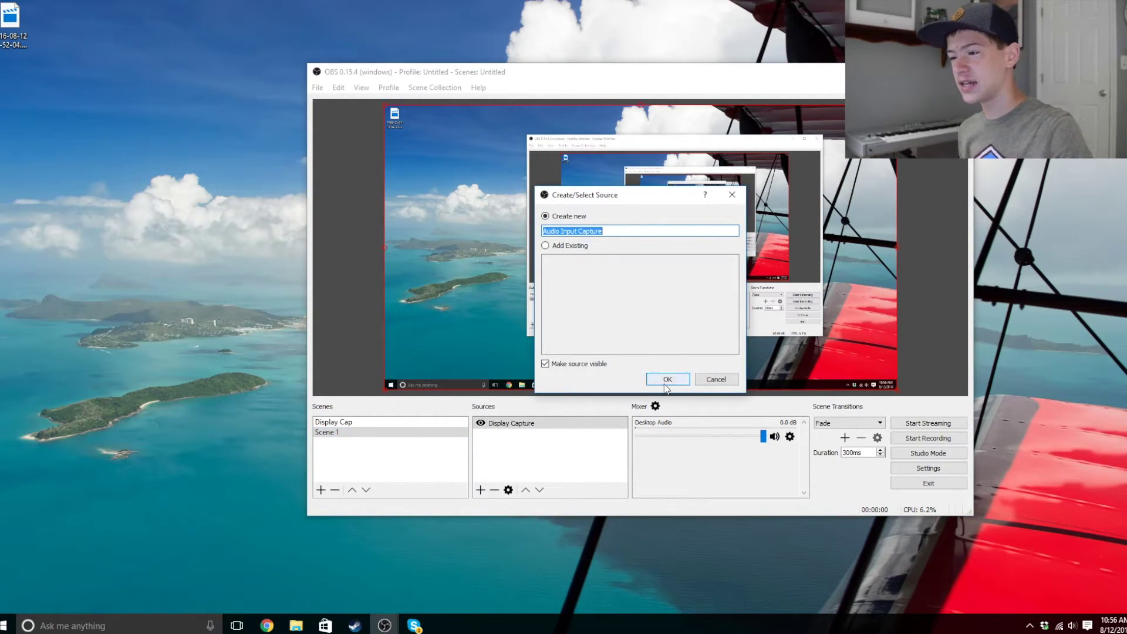
{"action": "left_click", "coordinate": [669, 378]}
{"action": "left_click", "coordinate": [557, 369]}
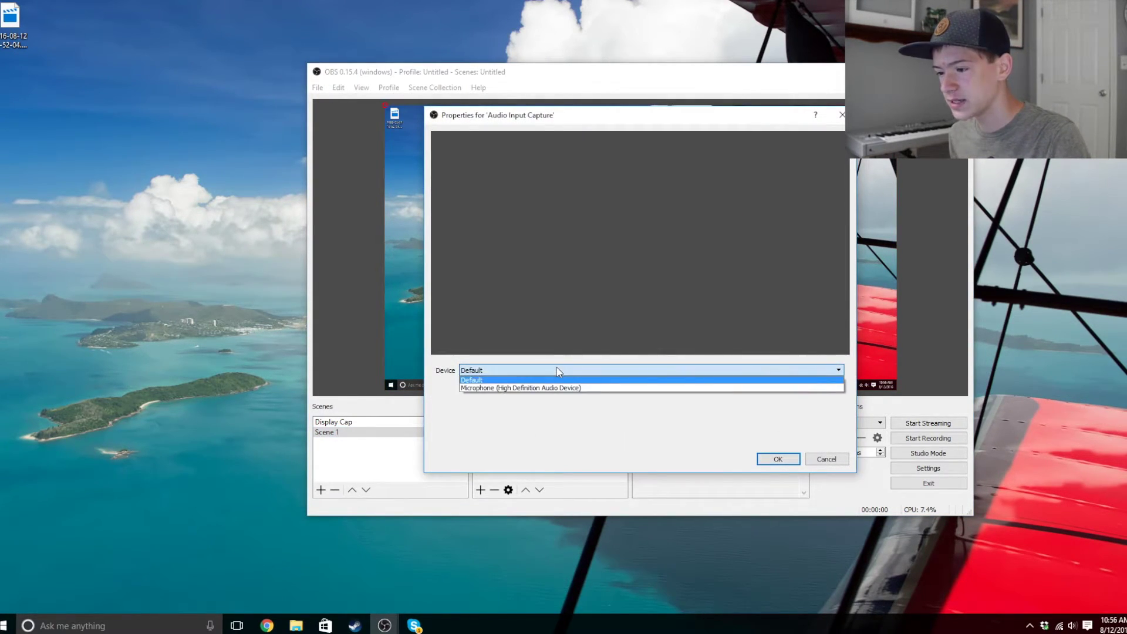
{"action": "left_click", "coordinate": [557, 404]}
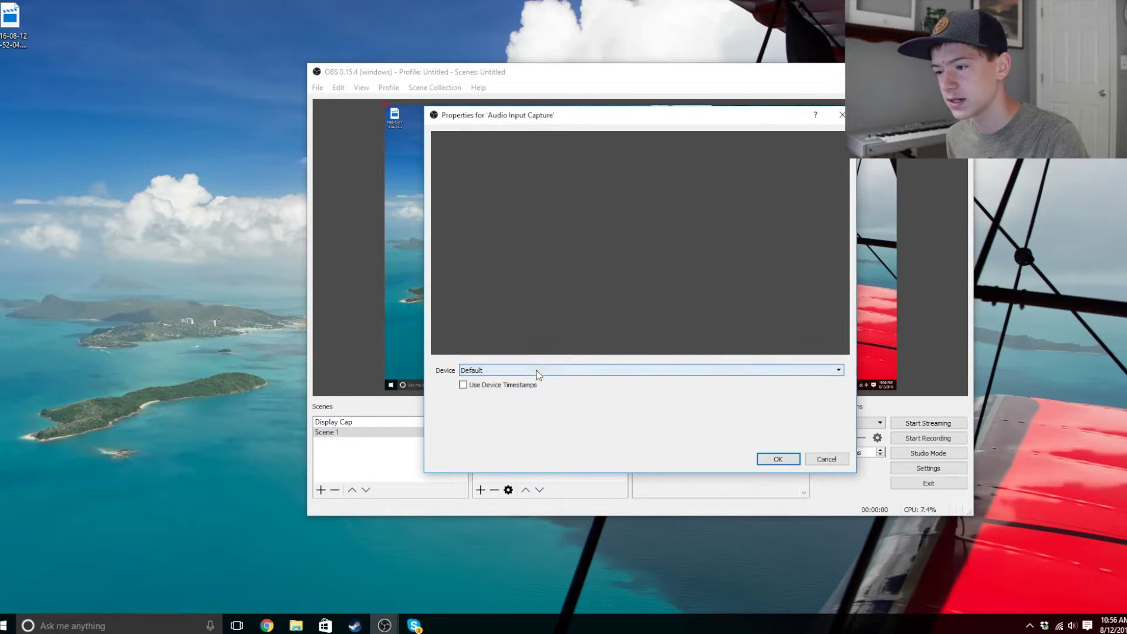
{"action": "left_click", "coordinate": [536, 370]}
{"action": "left_click", "coordinate": [543, 388]}
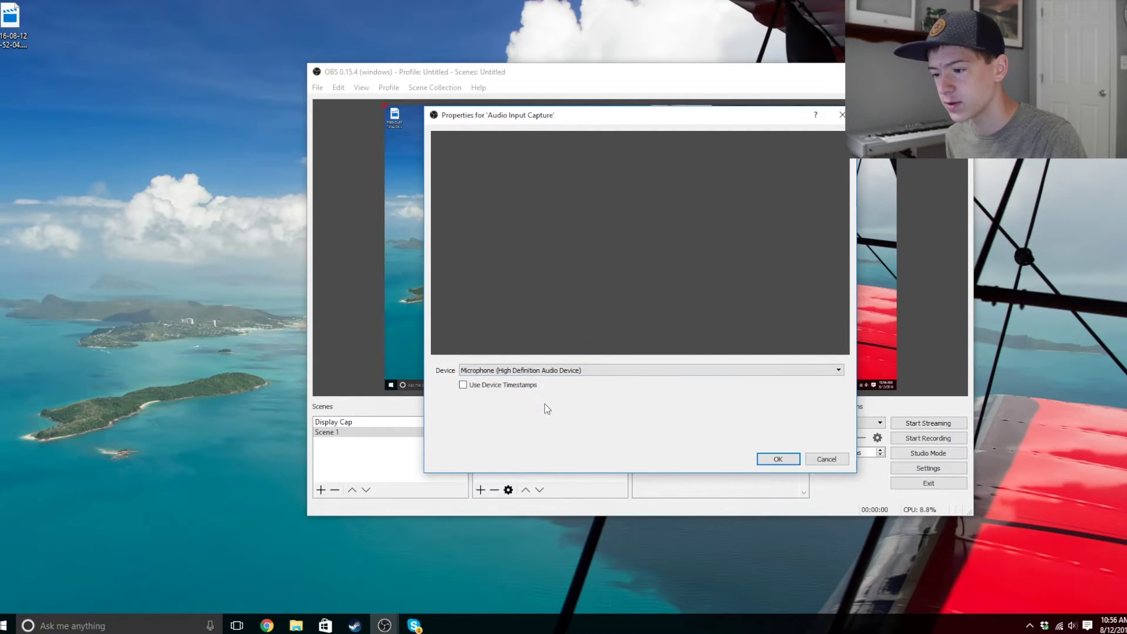
{"action": "left_click", "coordinate": [770, 459]}
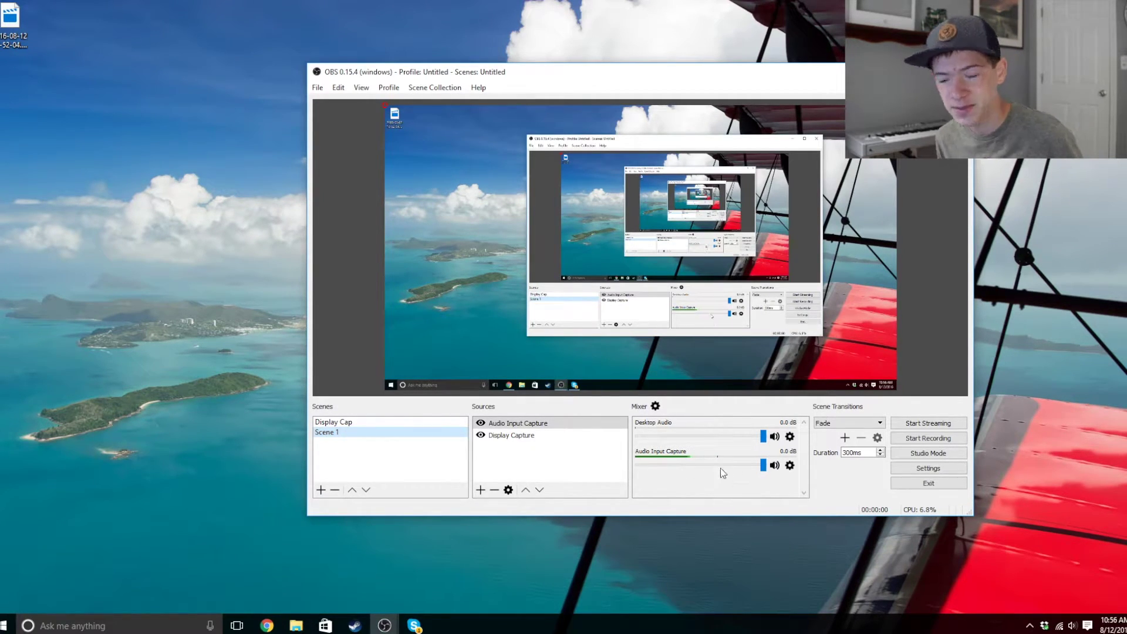
Step: Add a Video Capture Device source from the USB2.0 PC CAMERA with default settings
{"action": "left_click", "coordinate": [479, 490]}
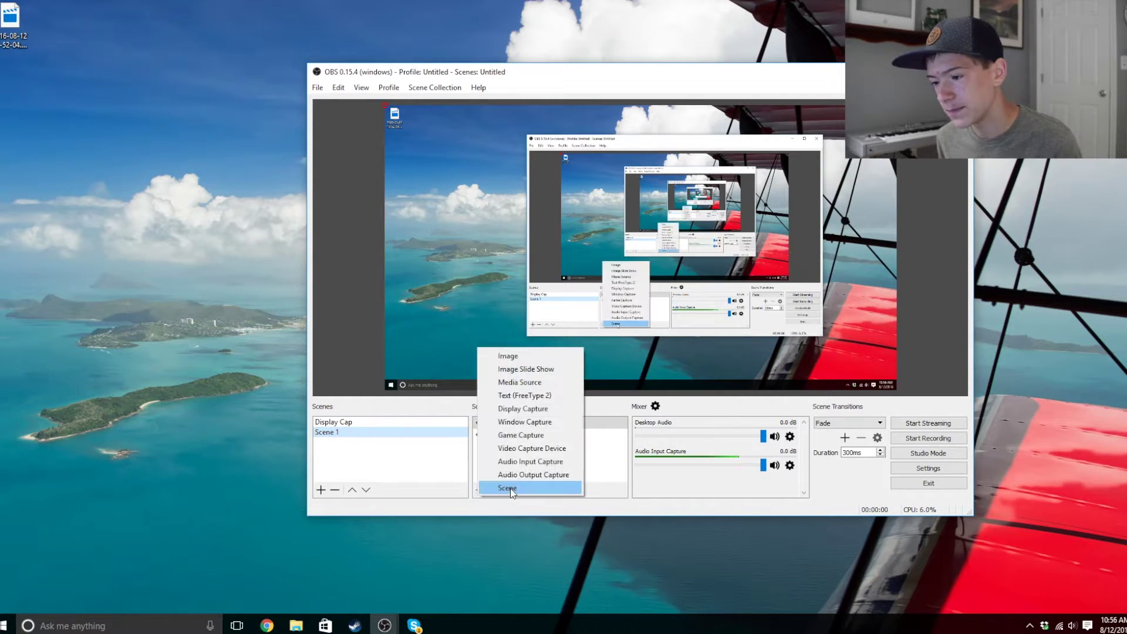
{"action": "left_click", "coordinate": [512, 458]}
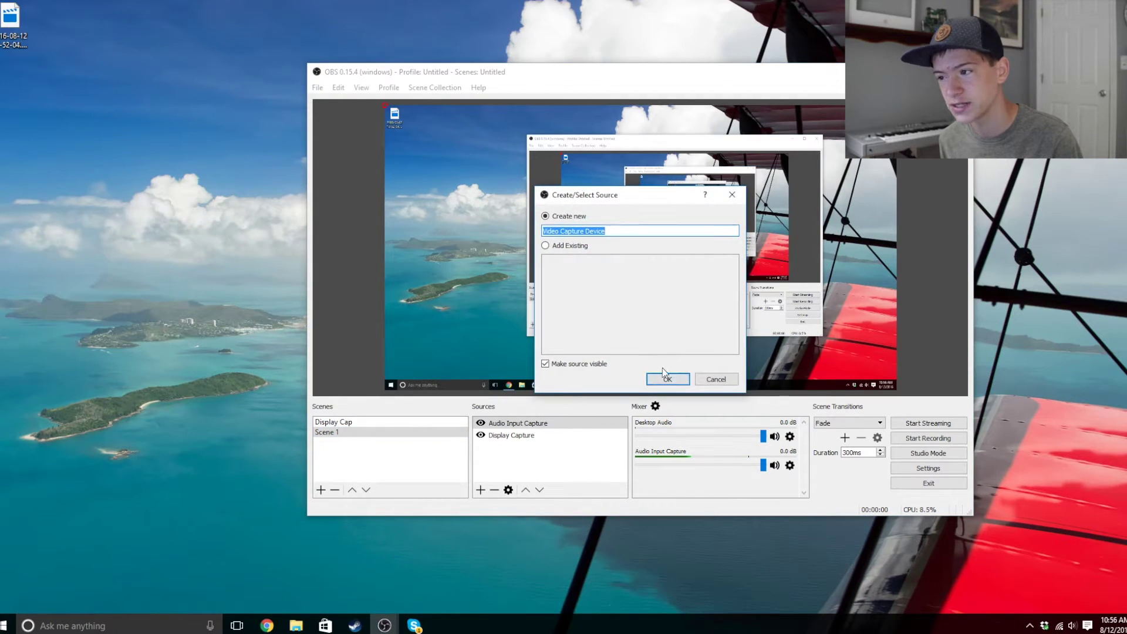
{"action": "left_click", "coordinate": [667, 380]}
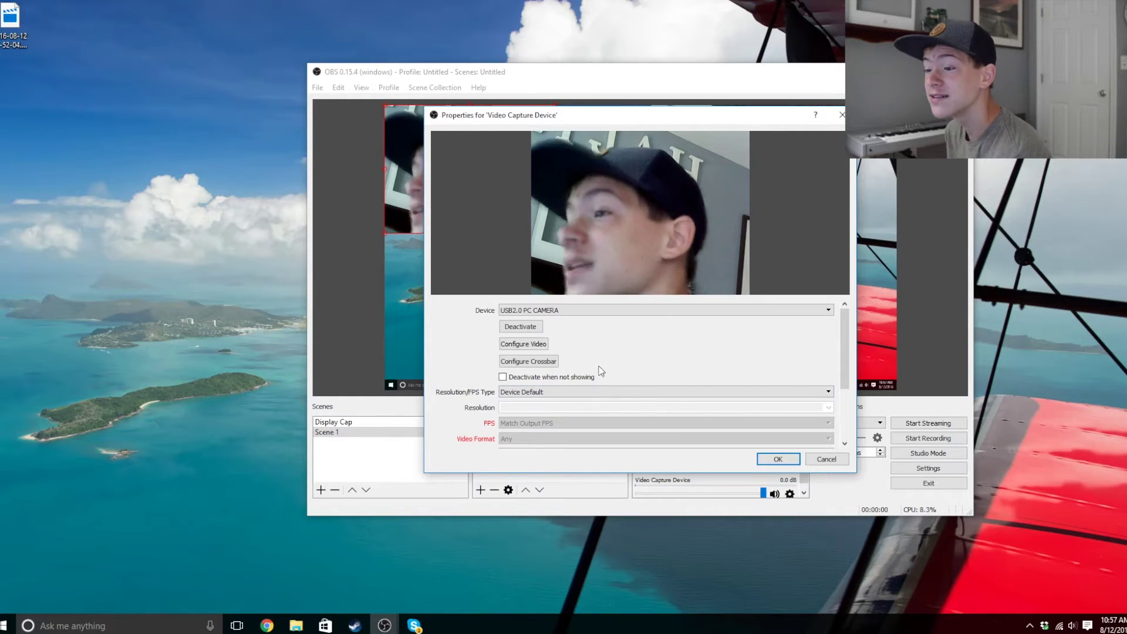
{"action": "scroll", "coordinate": [643, 379], "scroll_direction": "down", "scroll_amount": 3}
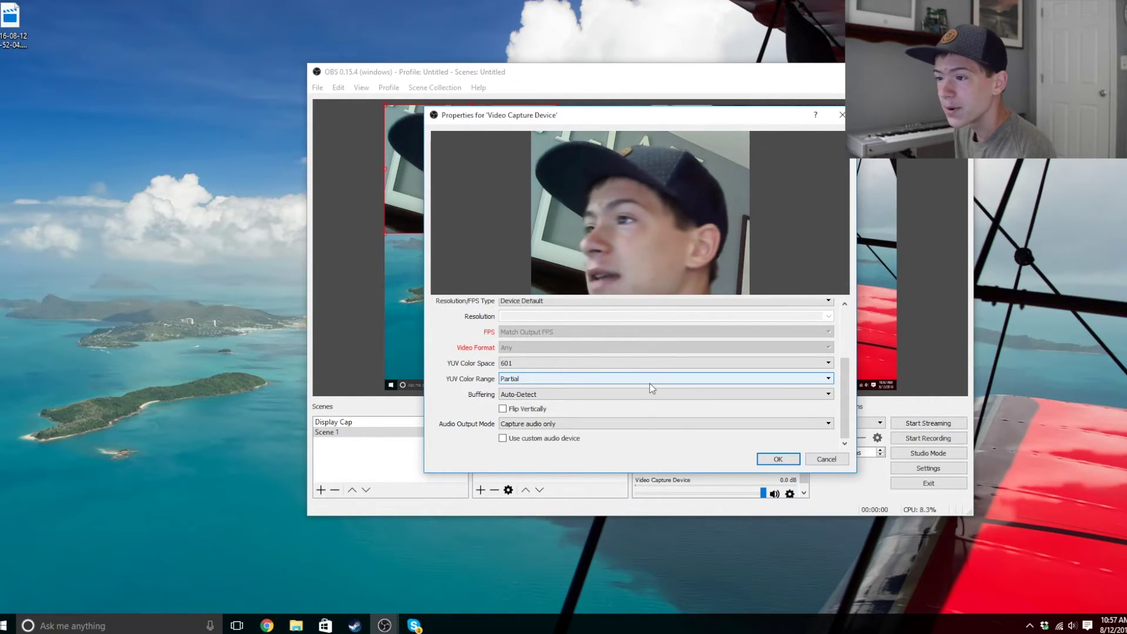
{"action": "scroll", "coordinate": [470, 370], "scroll_direction": "up", "scroll_amount": 3}
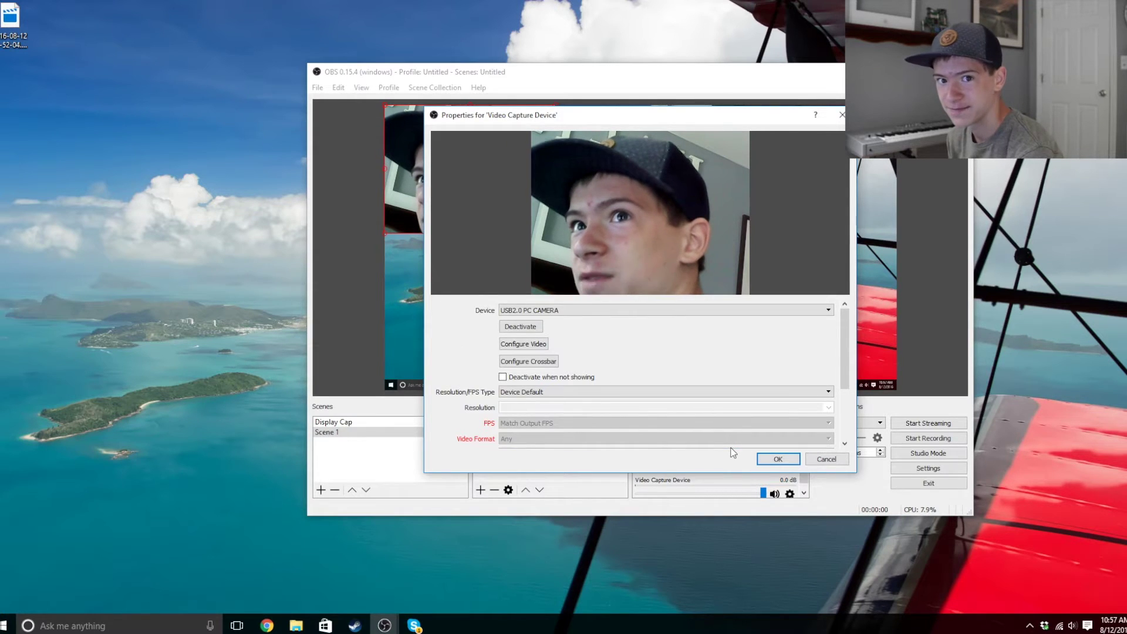
{"action": "left_click", "coordinate": [774, 460]}
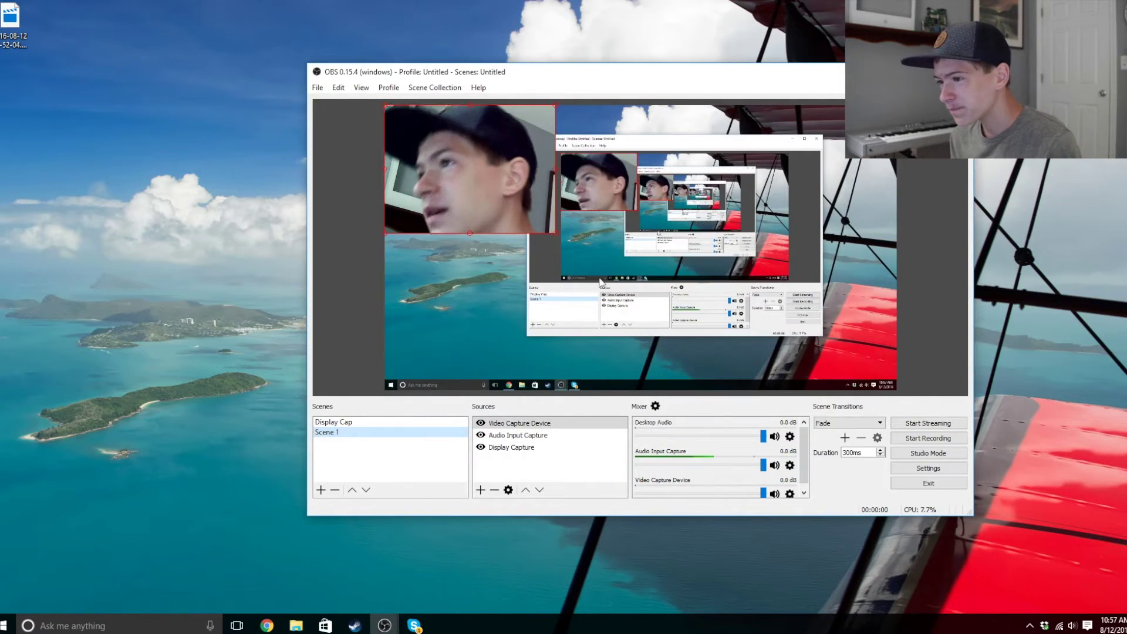
Step: Shrink the webcam feed and drag it into the preview's top-right corner over the display capture
{"action": "left_click_drag", "start_coordinate": [554, 233], "coordinate": [519, 206]}
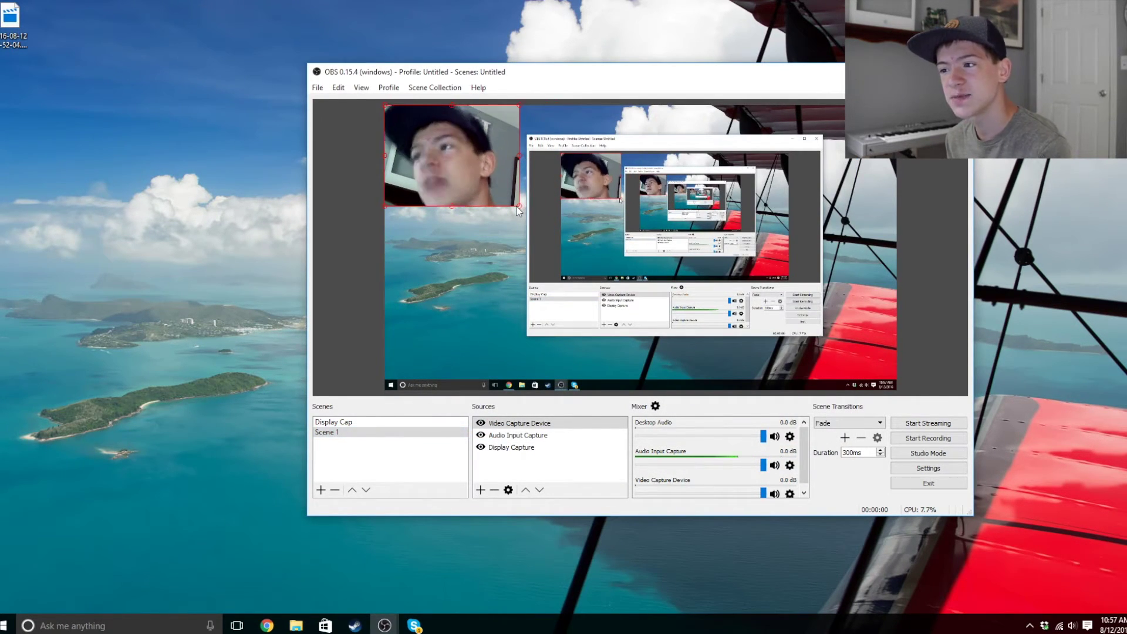
{"action": "left_click_drag", "start_coordinate": [452, 143], "coordinate": [827, 143]}
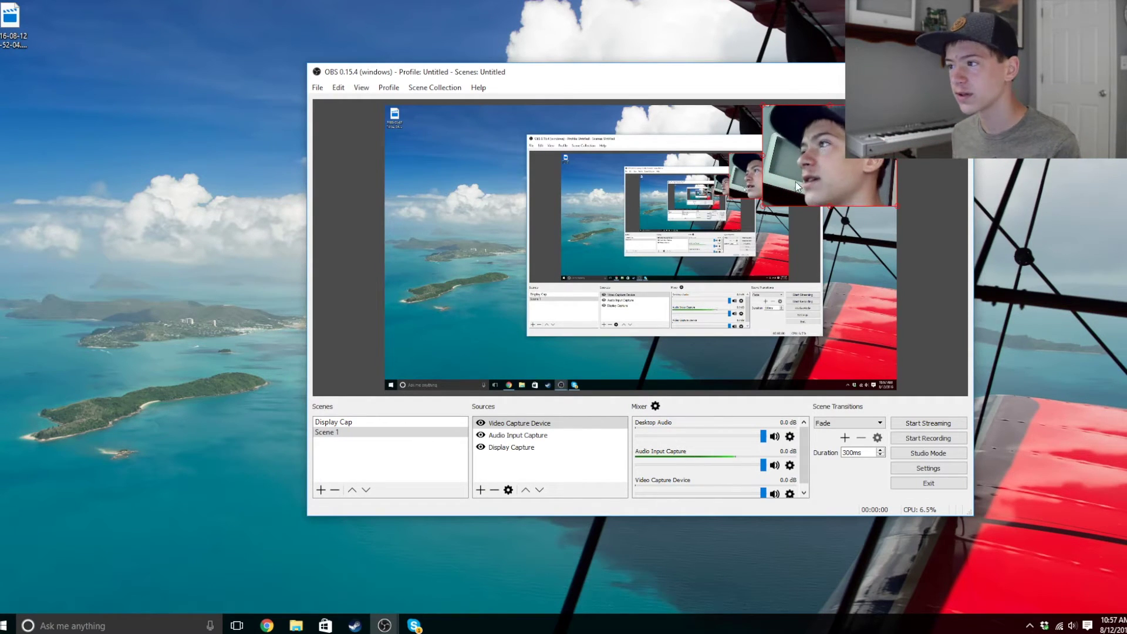
{"action": "left_click_drag", "start_coordinate": [762, 206], "coordinate": [780, 195]}
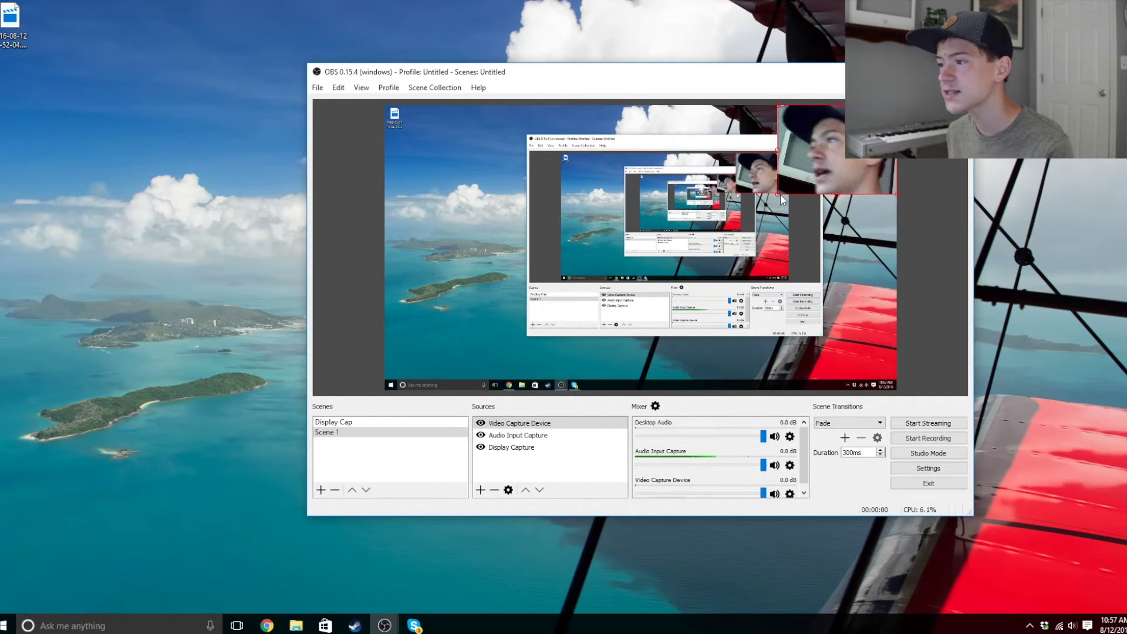
{"action": "left_click", "coordinate": [837, 380]}
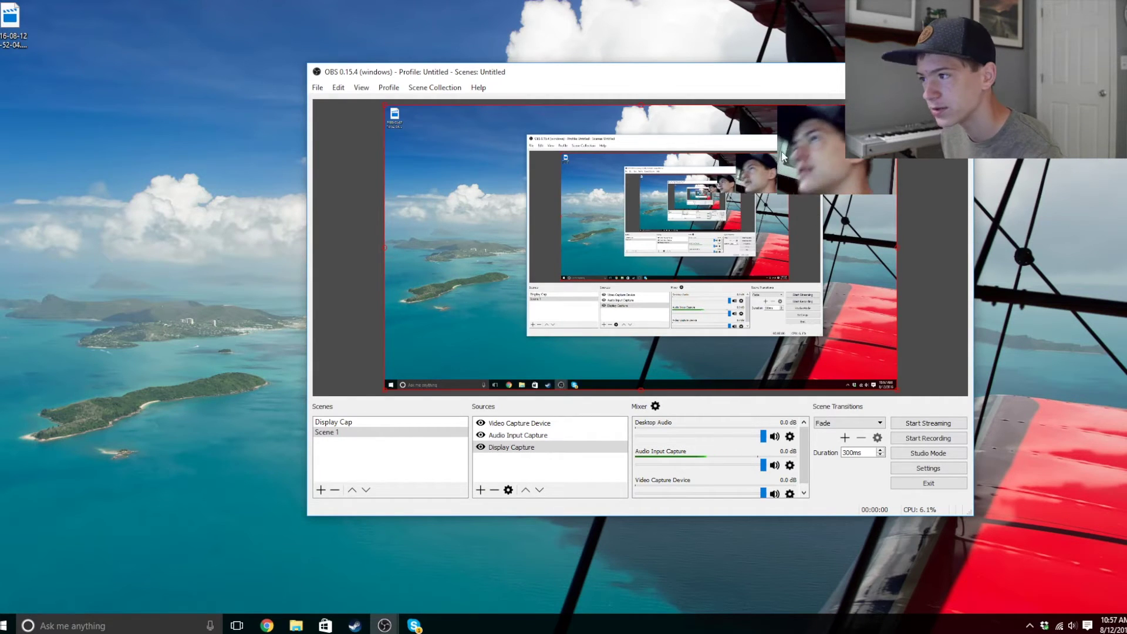
{"action": "left_click_drag", "start_coordinate": [622, 77], "coordinate": [346, 65]}
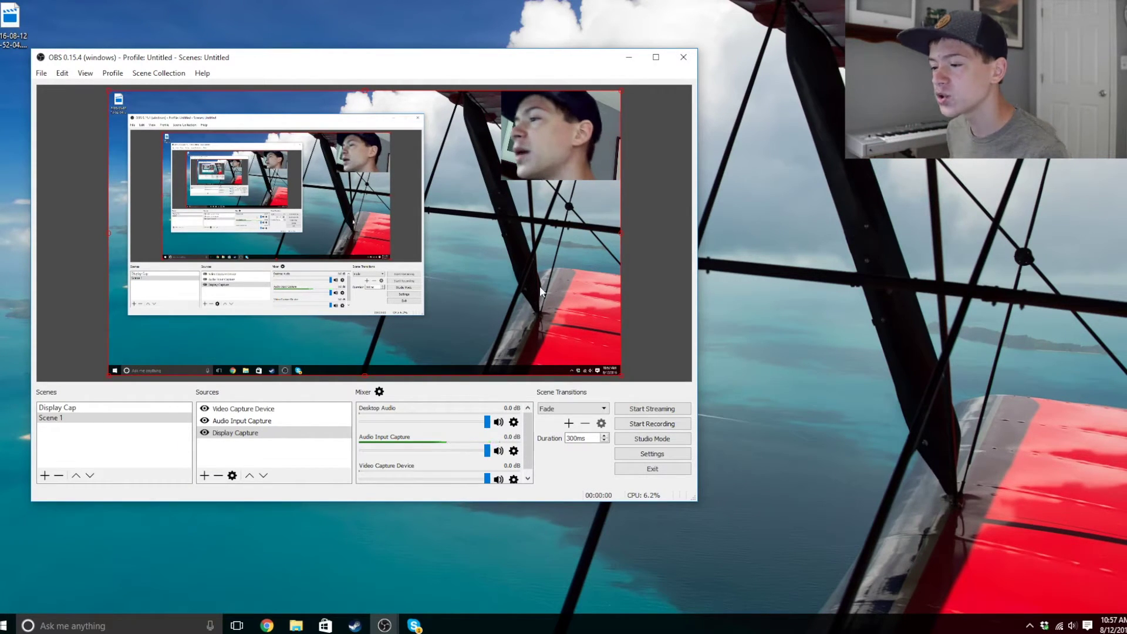
Step: Move the OBS window up and right, then open Settings on the General page
{"action": "left_click_drag", "start_coordinate": [441, 58], "coordinate": [611, 31]}
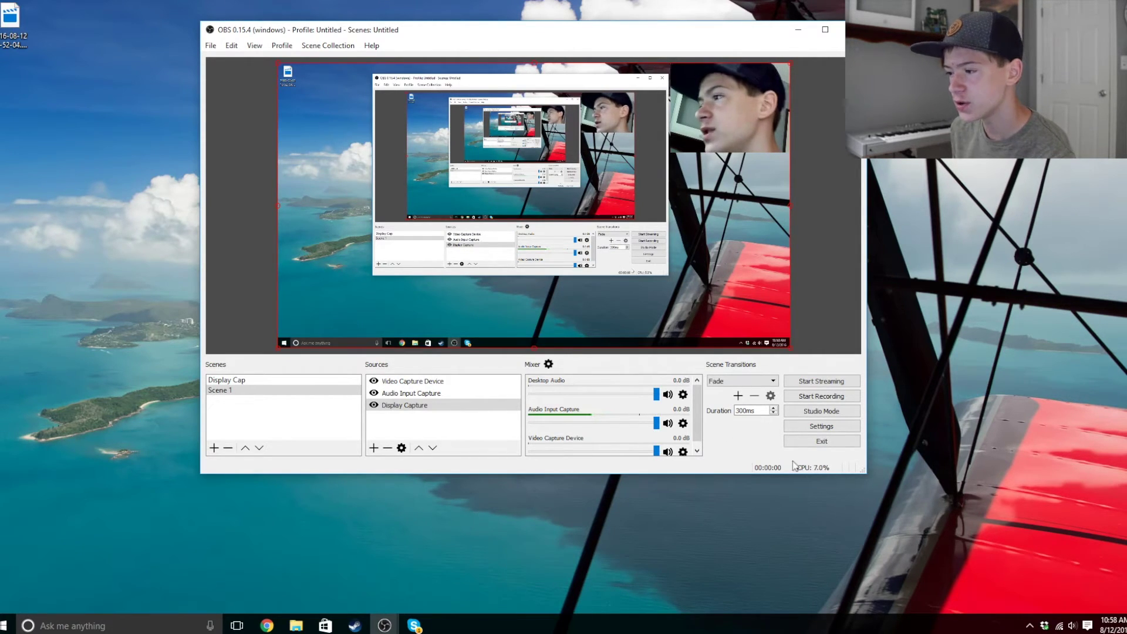
{"action": "left_click", "coordinate": [810, 426]}
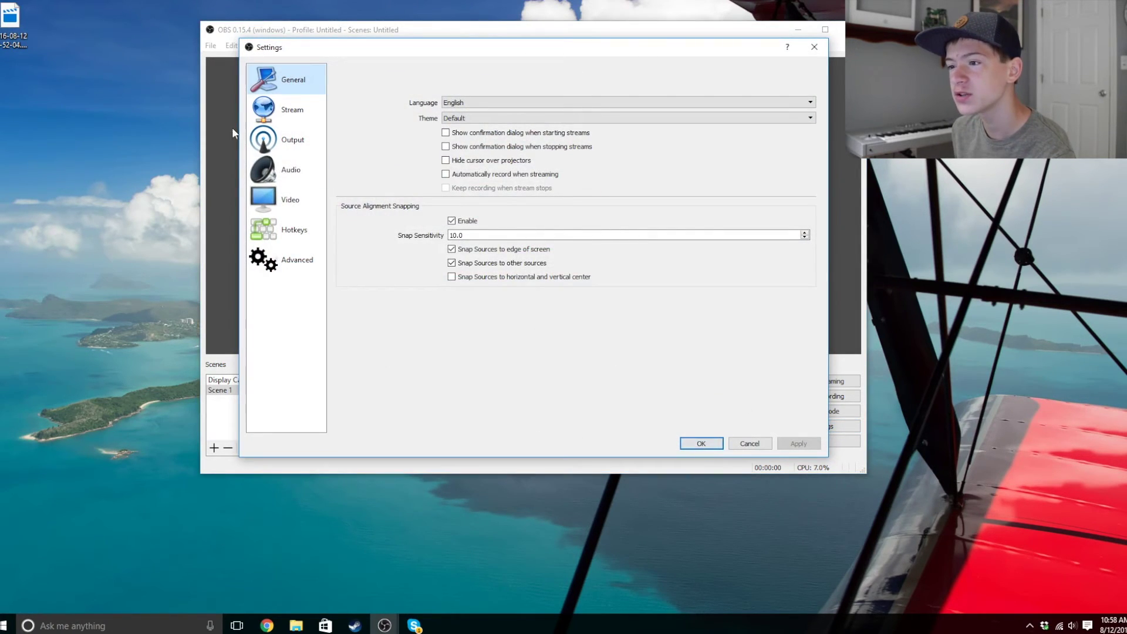
Step: Check the Output page's Recording Format (left at mov), view Stream, then cancel Settings
{"action": "left_click", "coordinate": [271, 110]}
{"action": "left_click", "coordinate": [273, 137]}
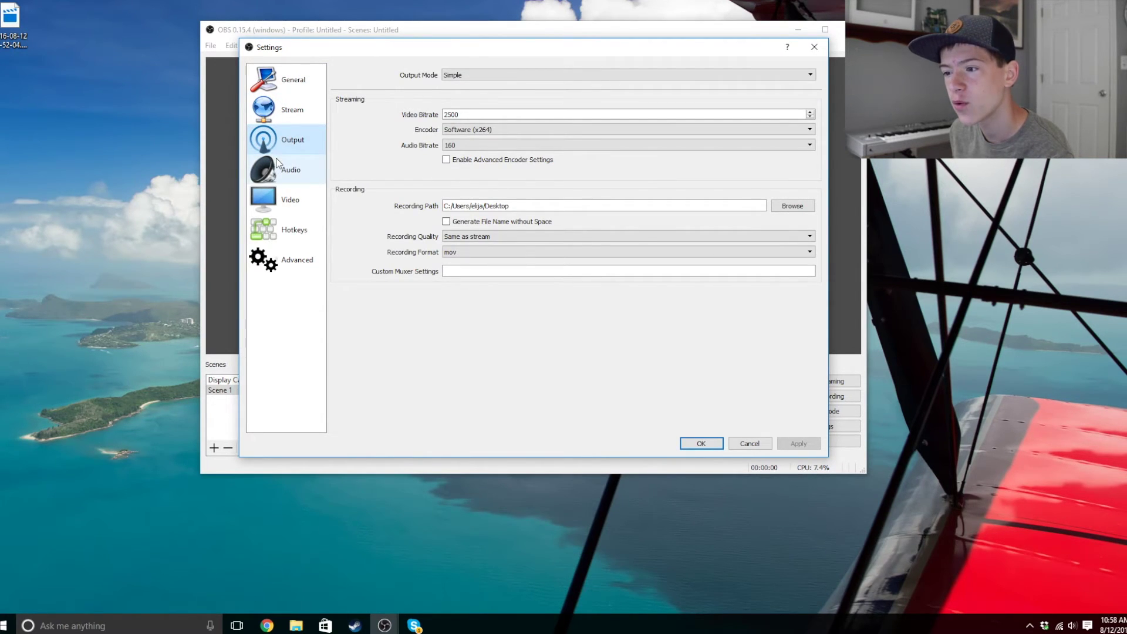
{"action": "left_click", "coordinate": [278, 162]}
{"action": "left_click", "coordinate": [285, 148]}
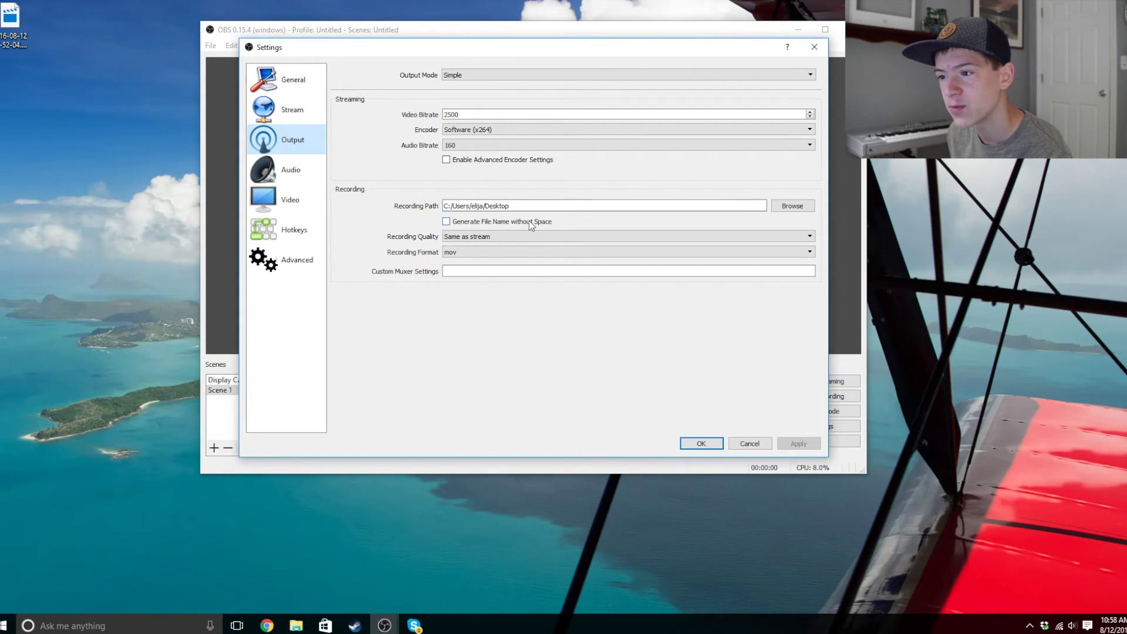
{"action": "left_click", "coordinate": [452, 254]}
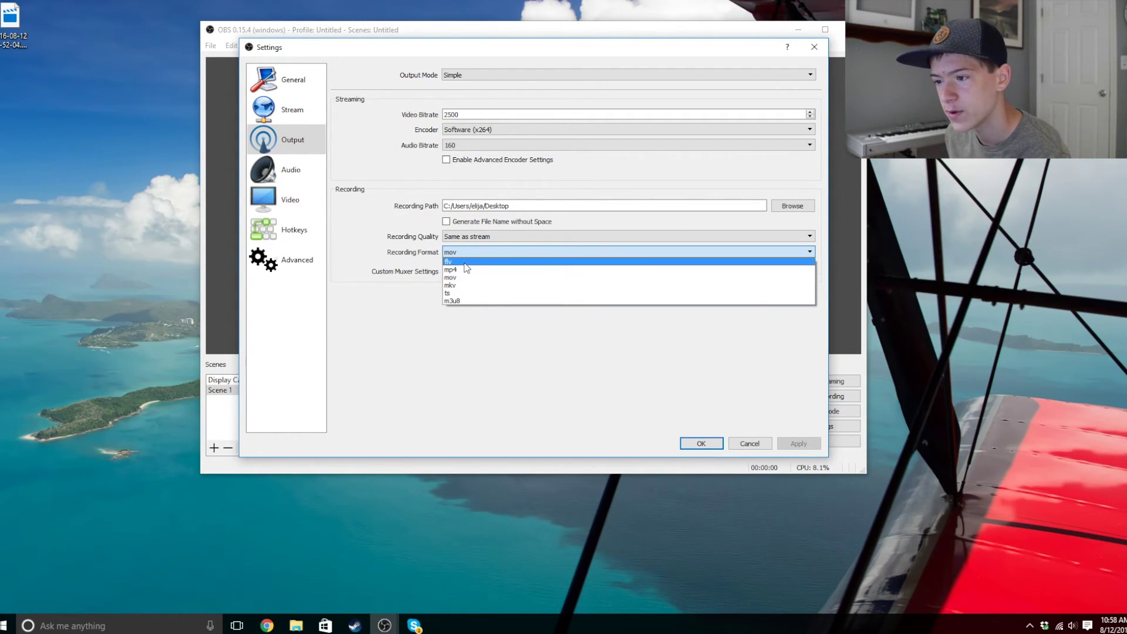
{"action": "left_click", "coordinate": [461, 278]}
{"action": "left_click", "coordinate": [463, 274]}
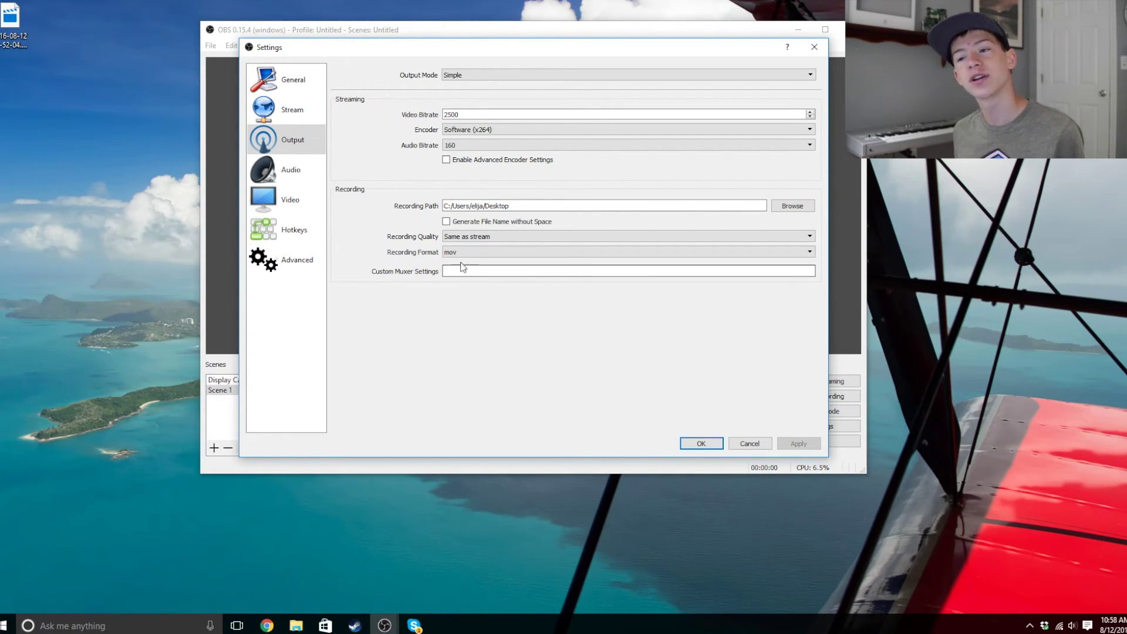
{"action": "left_click", "coordinate": [292, 111]}
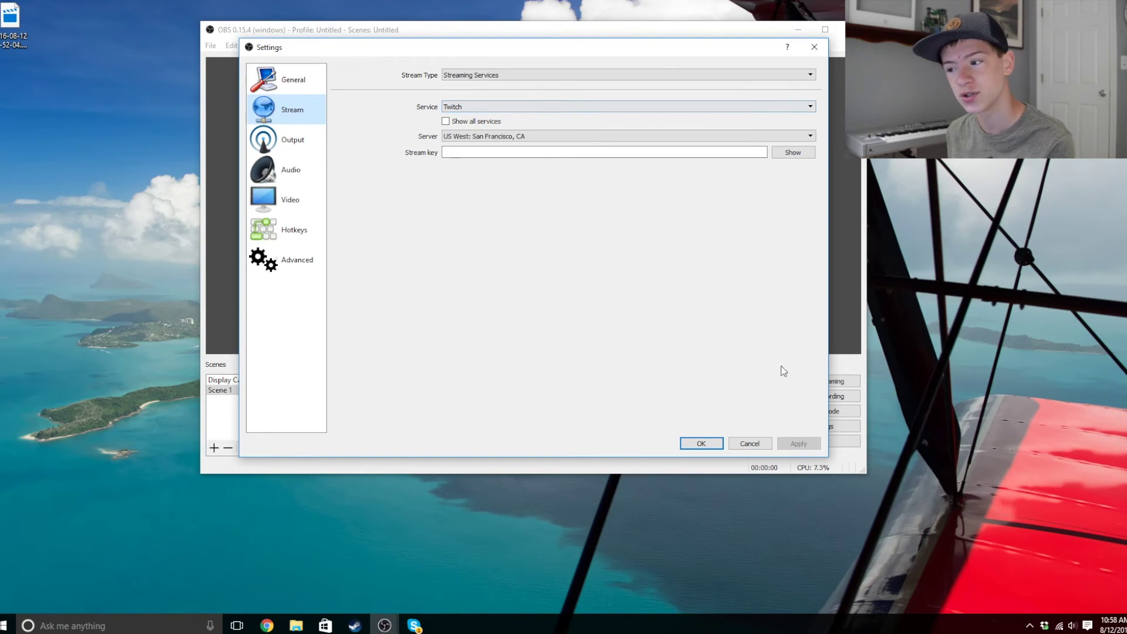
{"action": "left_click", "coordinate": [749, 444]}
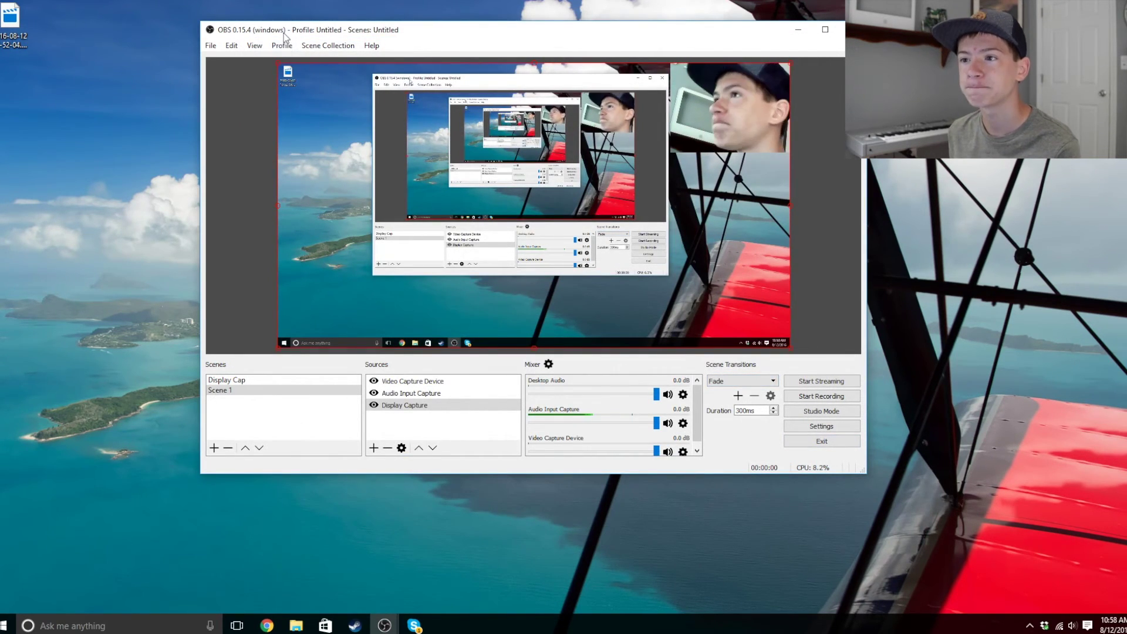
Step: Drag the OBS main window slightly down and to the right by its title bar
{"action": "left_click_drag", "start_coordinate": [284, 33], "coordinate": [342, 39]}
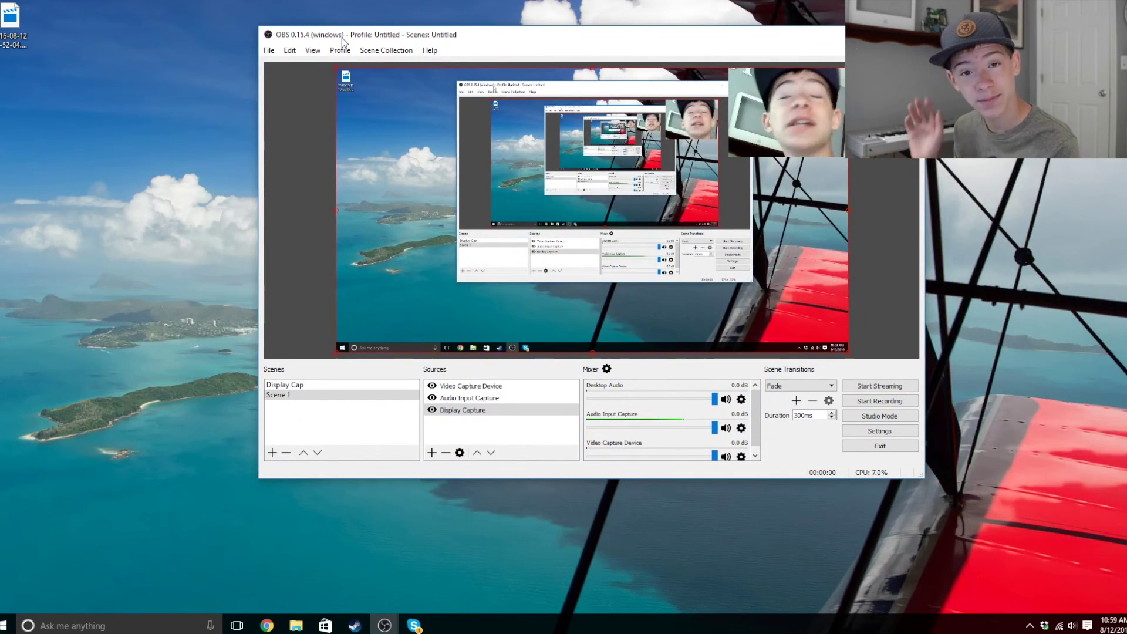